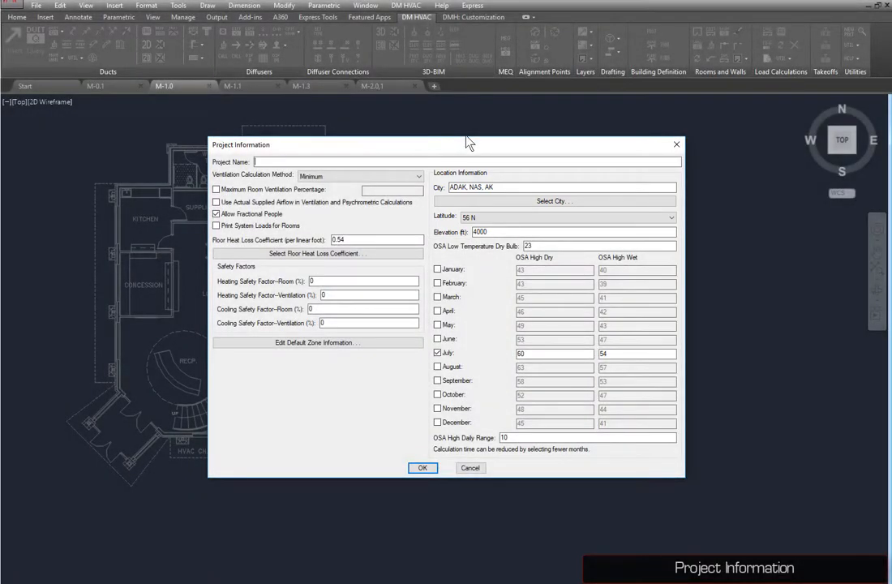
Step: Set the project location to SEATTLE, INT'L AIRPORT in the WA city group and confirm the project information
left_click(508, 202)
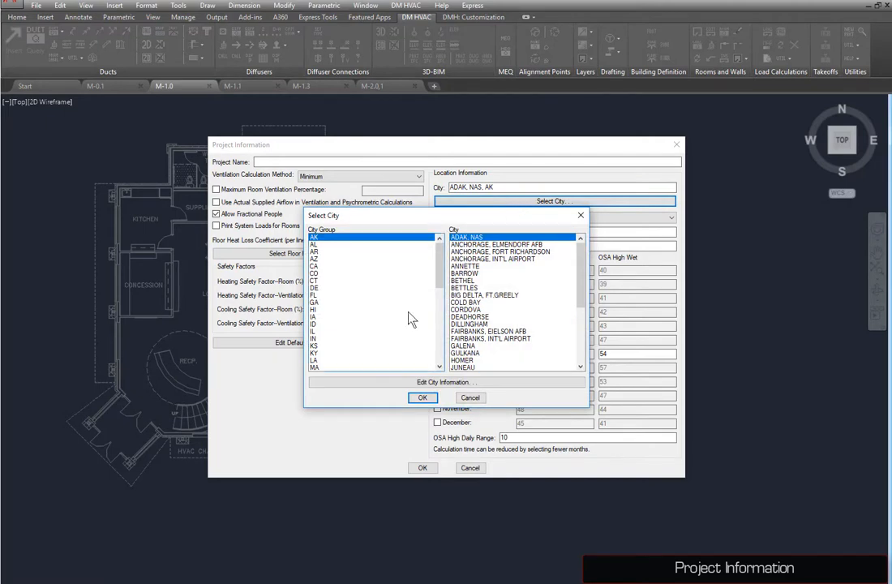
scroll(346, 339, "down", 10)
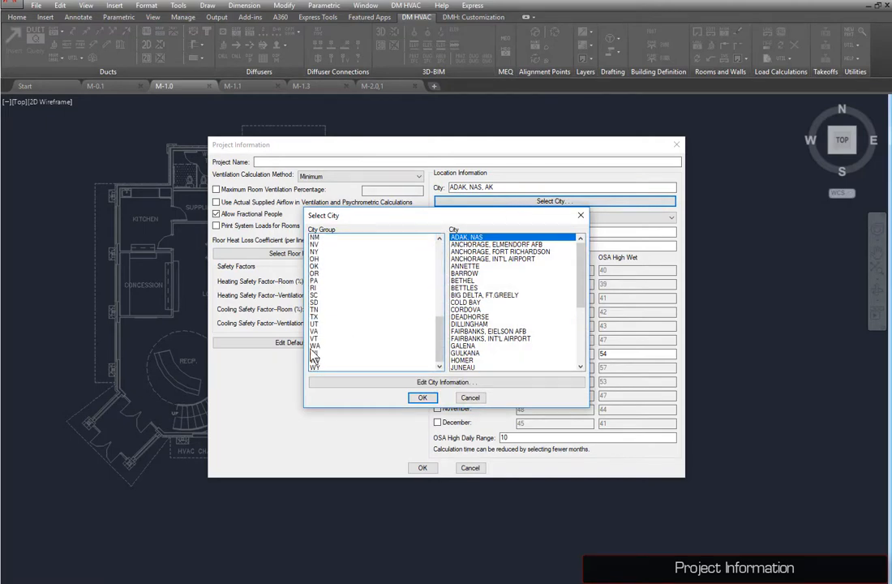
left_click(314, 346)
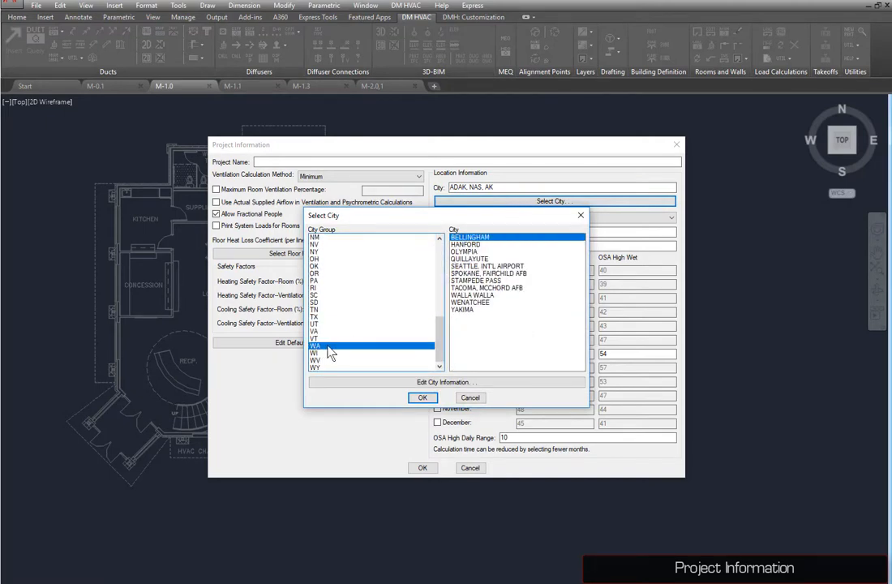
left_click(478, 266)
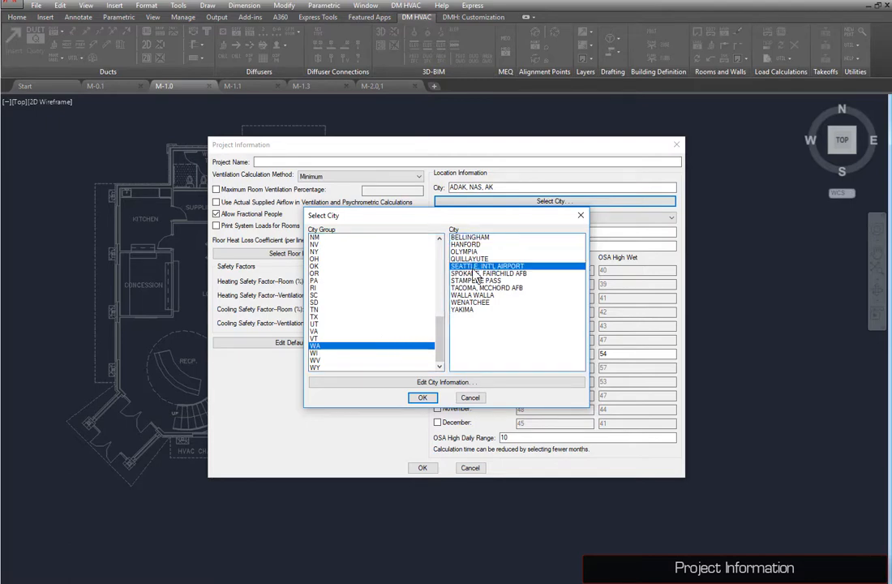
left_click(422, 398)
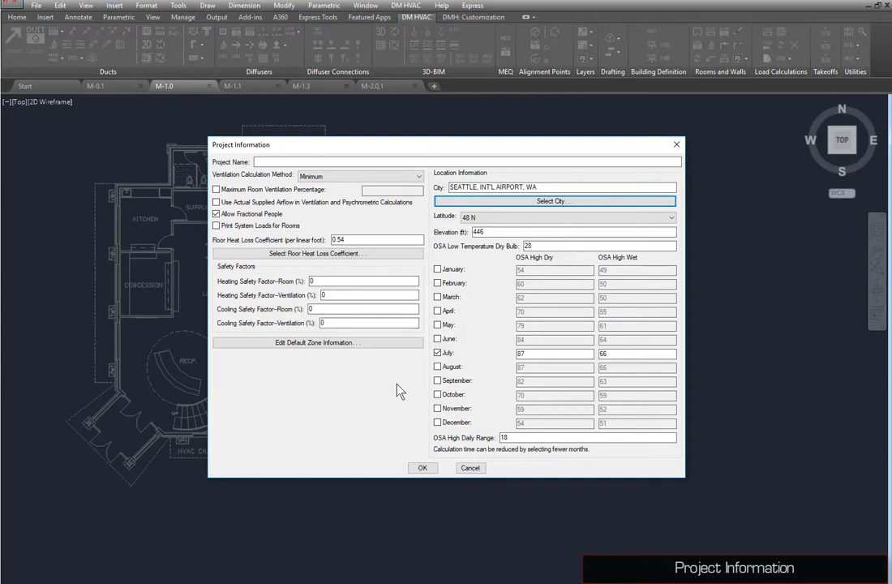
left_click(421, 468)
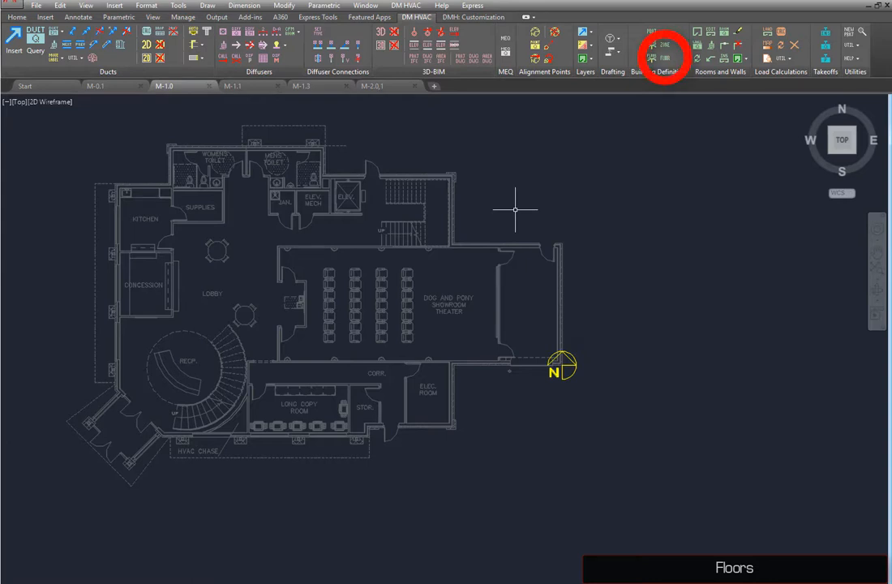
Step: Open the floor settings and give floor One a default ceiling height of 10 and floor-to-floor height of 13-6, then save
left_click(664, 61)
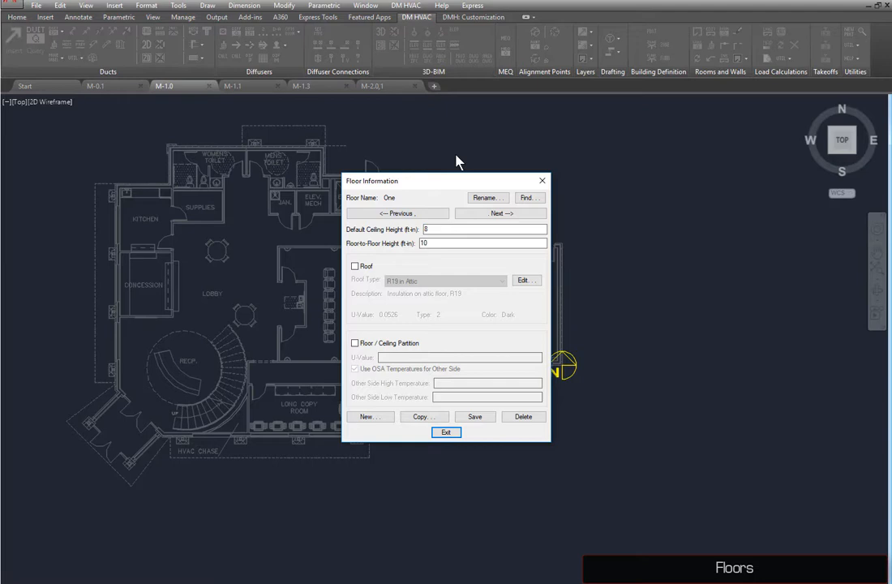
double_click(442, 229)
type("10")
key("Tab")
type("13-6")
left_click(471, 418)
Step: Create a new floor named Two with default ceiling height 9 and floor-to-floor height 12-6
left_click(387, 418)
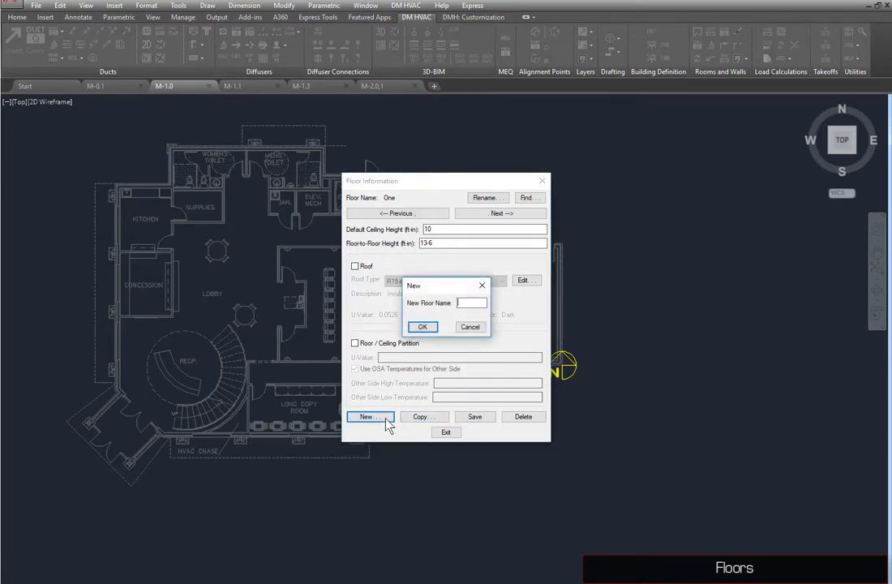
type("Two")
key("Return")
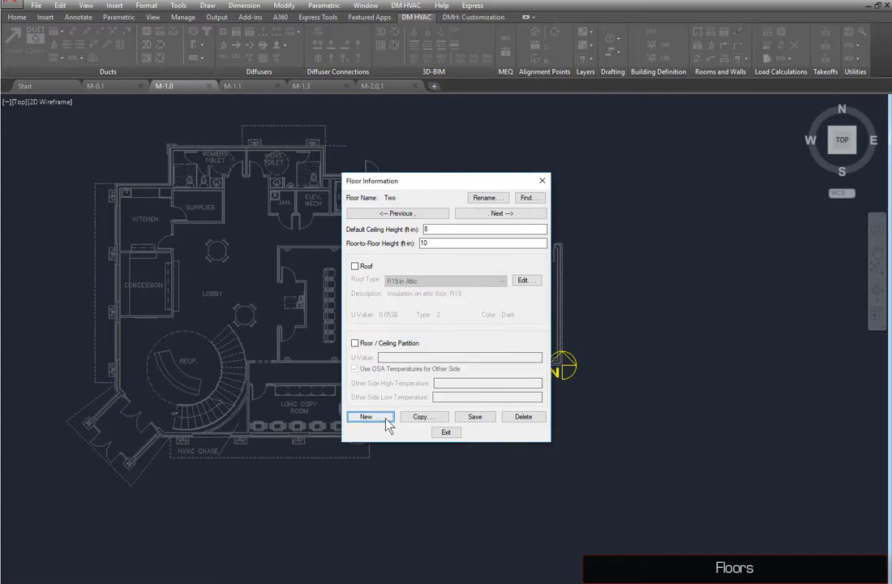
double_click(447, 230)
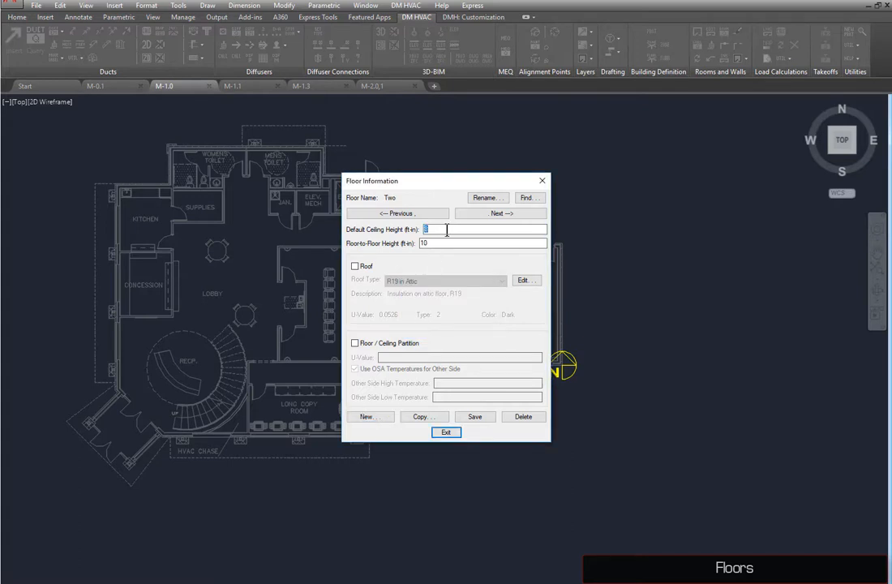
type("9")
key("Tab")
type("12-6")
Step: Enable a roof on floor Two with roof type R19 on Wood and save the floor
left_click(365, 270)
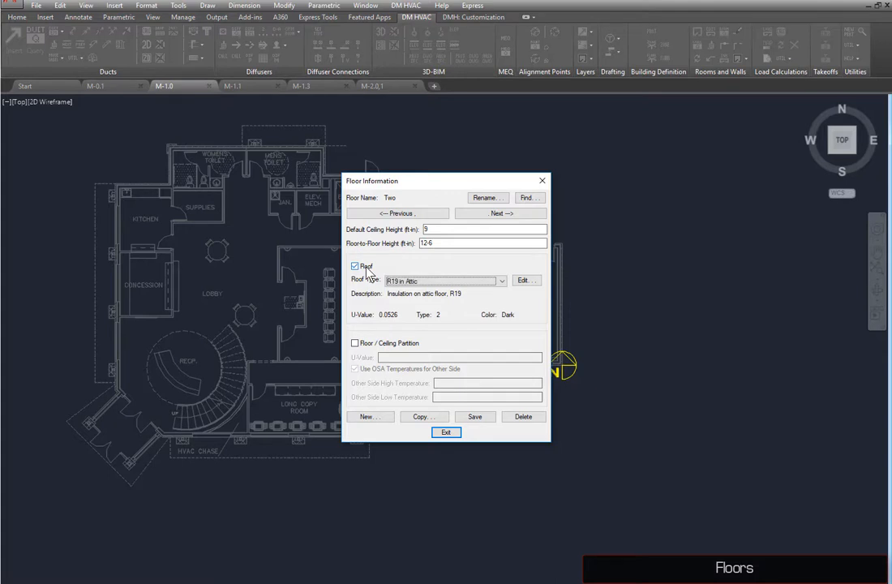
left_click(429, 283)
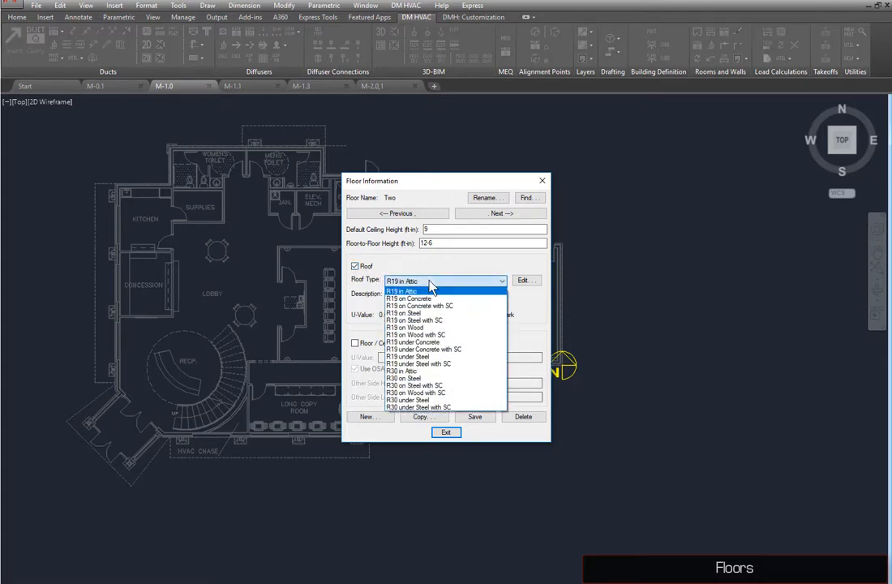
left_click(429, 328)
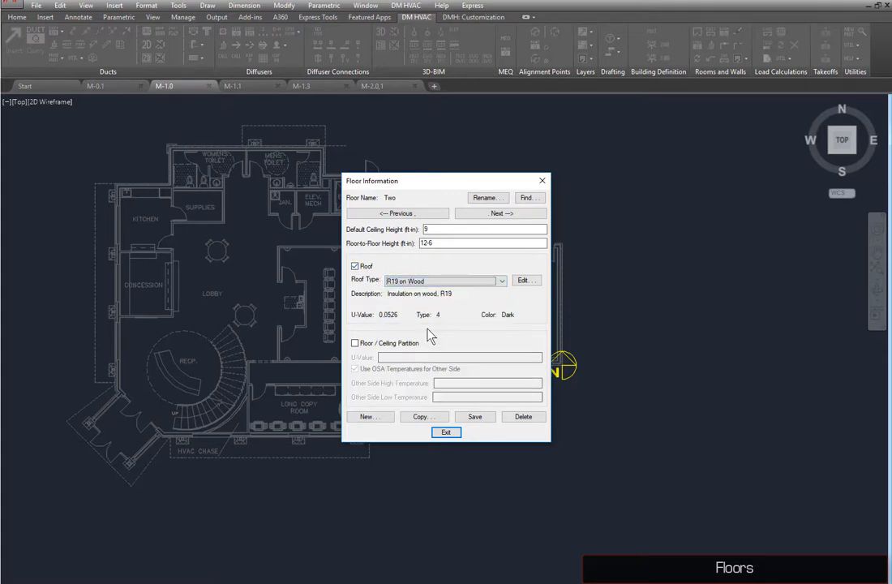
left_click(473, 418)
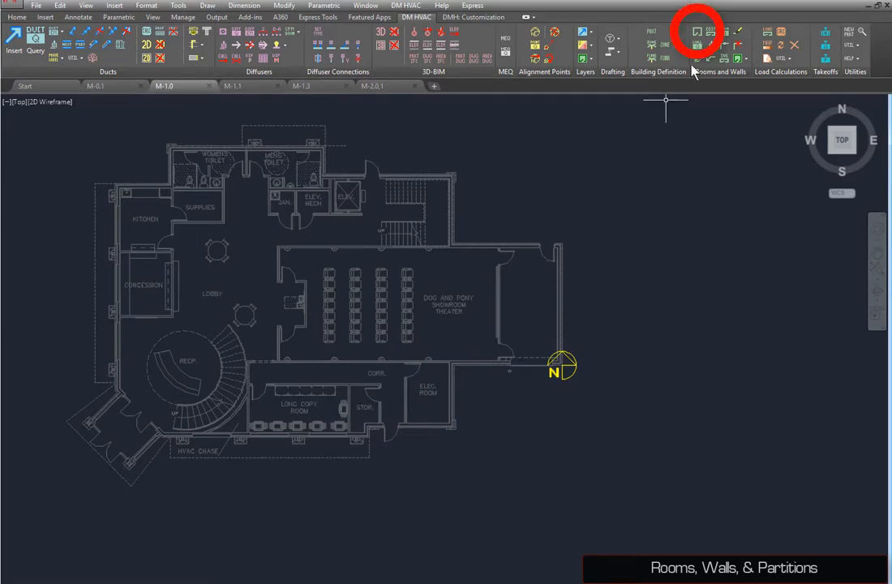
Step: Start creating a new room numbered Kitchen with room type Kitchen on floor One
left_click(698, 33)
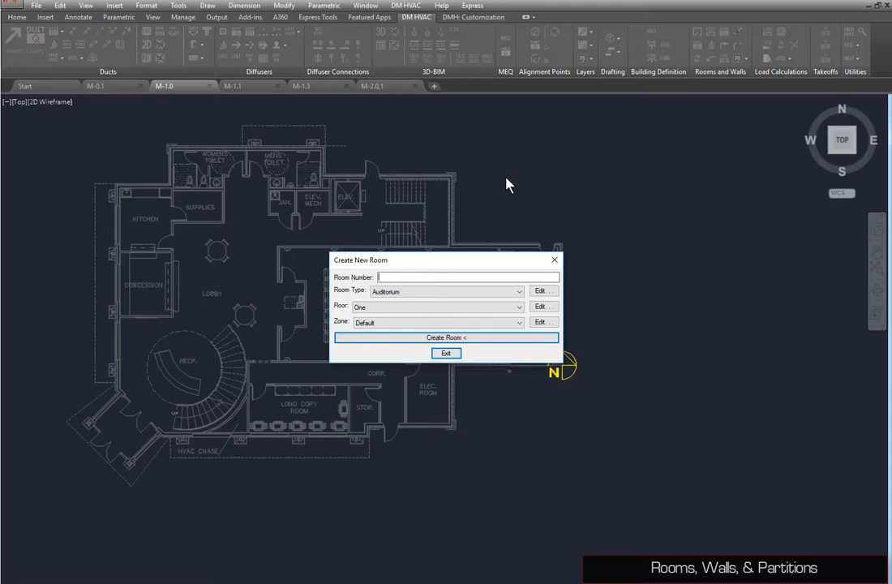
type("Kitchen")
left_click(427, 292)
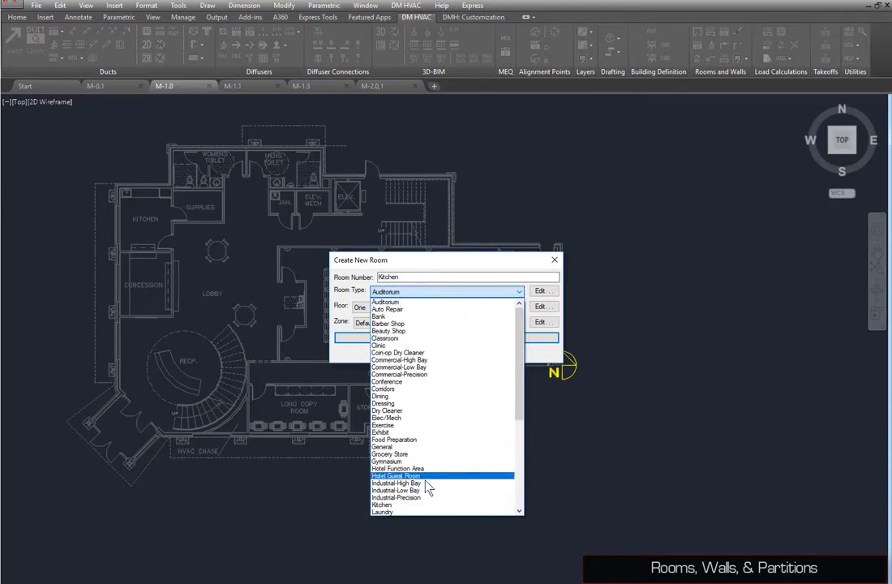
left_click(421, 504)
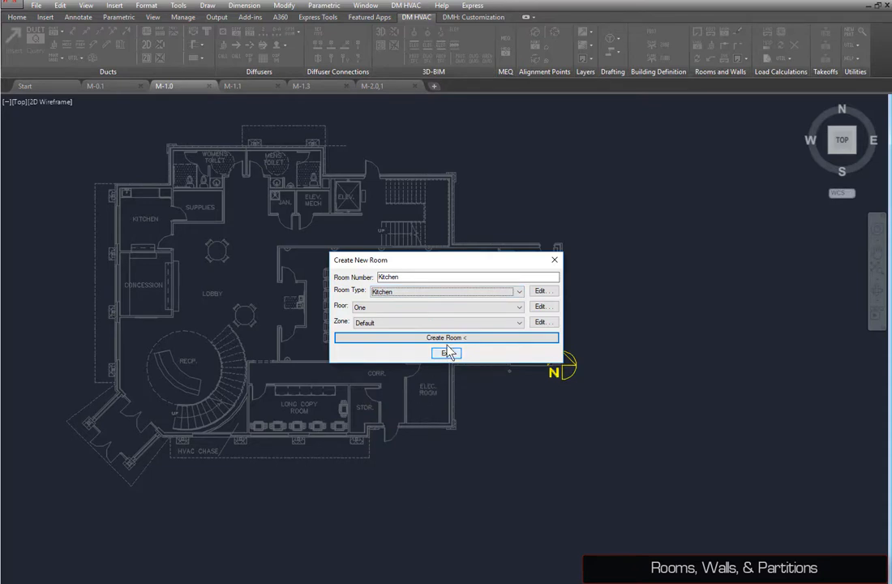
left_click(384, 337)
Step: Trace the kitchen's rectangular boundary and place its room info label west of the building
scroll(134, 228, "up", 8)
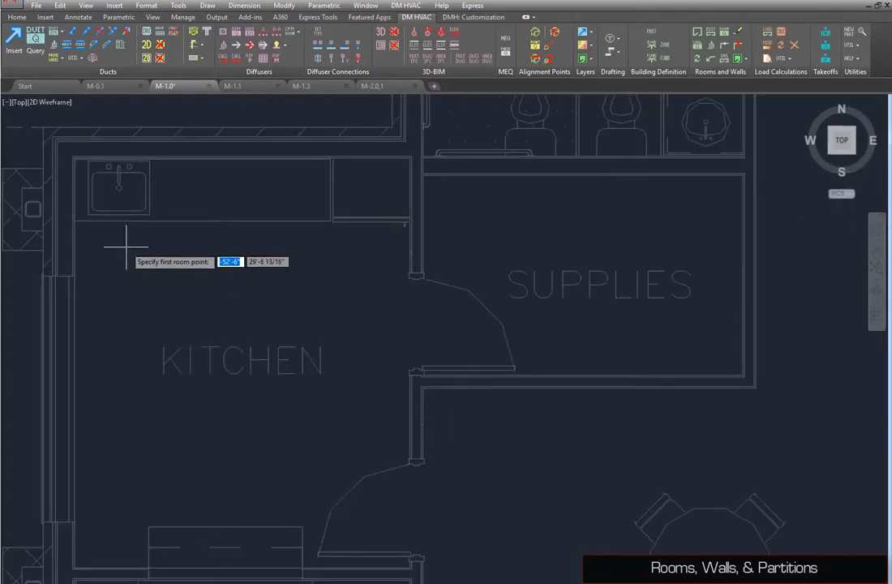
left_click(75, 158)
left_click(408, 159)
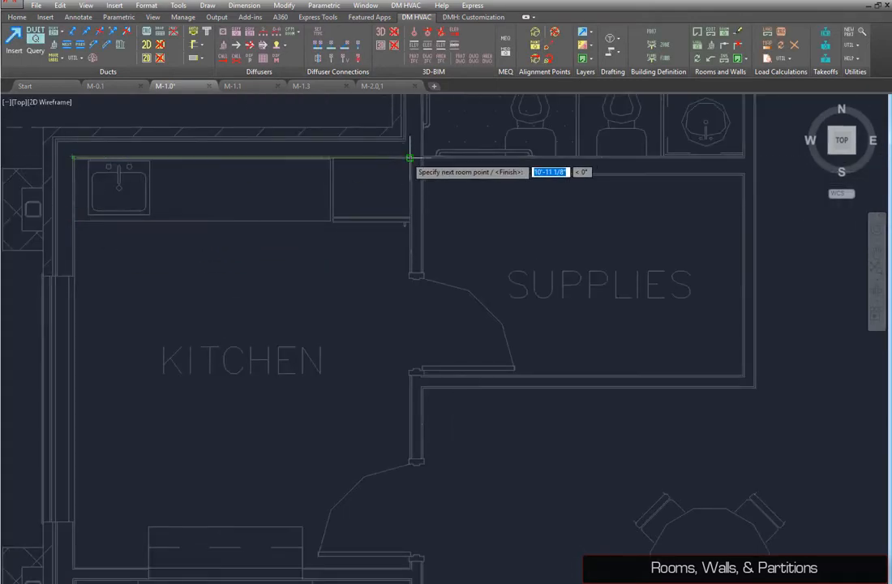
middle_click_drag(361, 352, 377, 215)
left_click(428, 431)
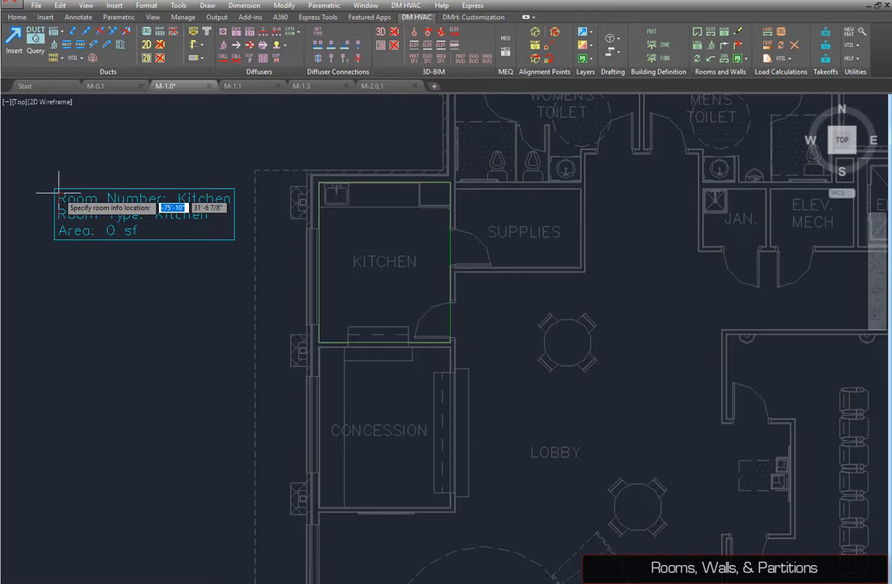
left_click(58, 193)
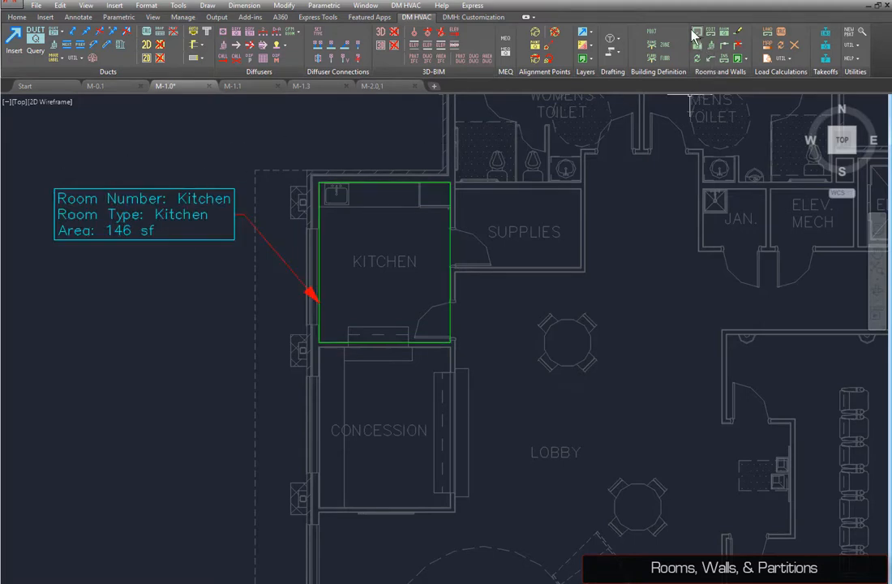
Step: Start creating a new room numbered Lobby with room type Lobby-Main Entry
left_click(695, 34)
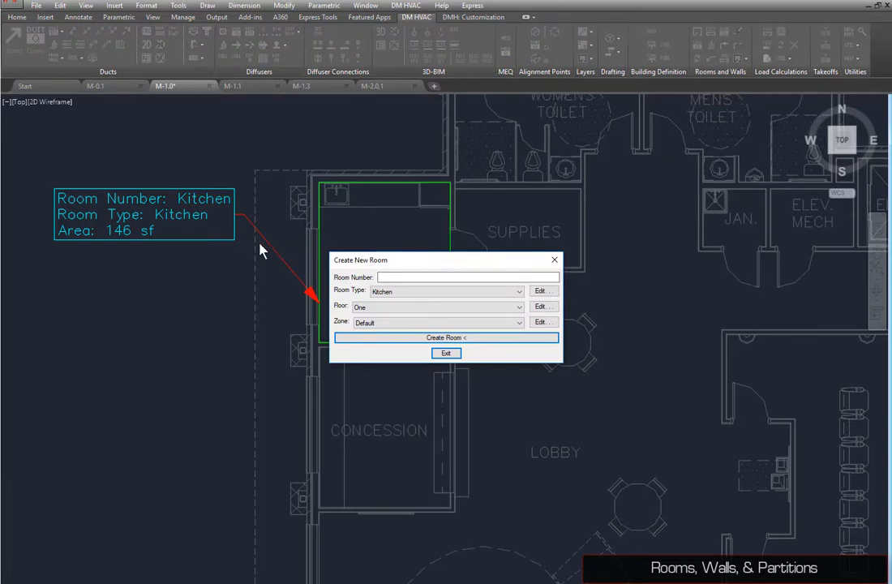
type("Lobby")
left_click(450, 294)
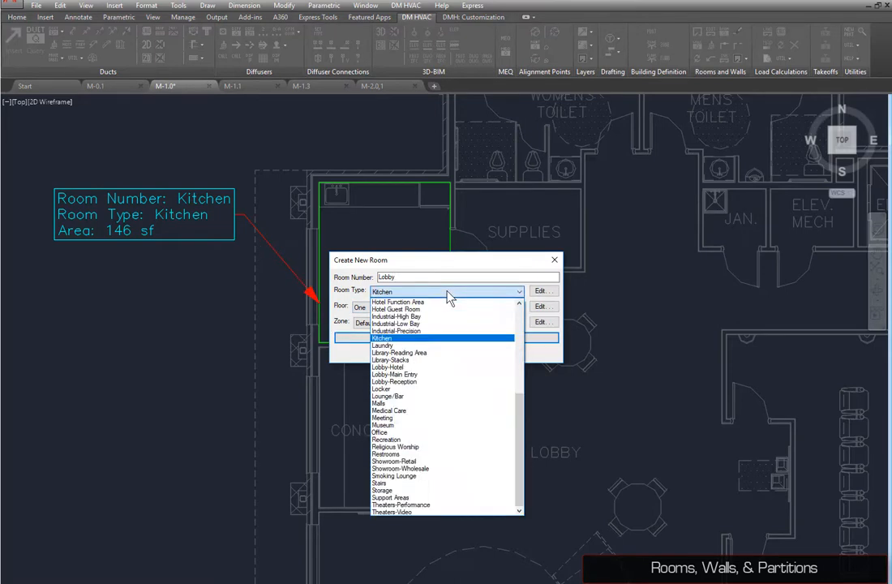
left_click(409, 374)
left_click(446, 337)
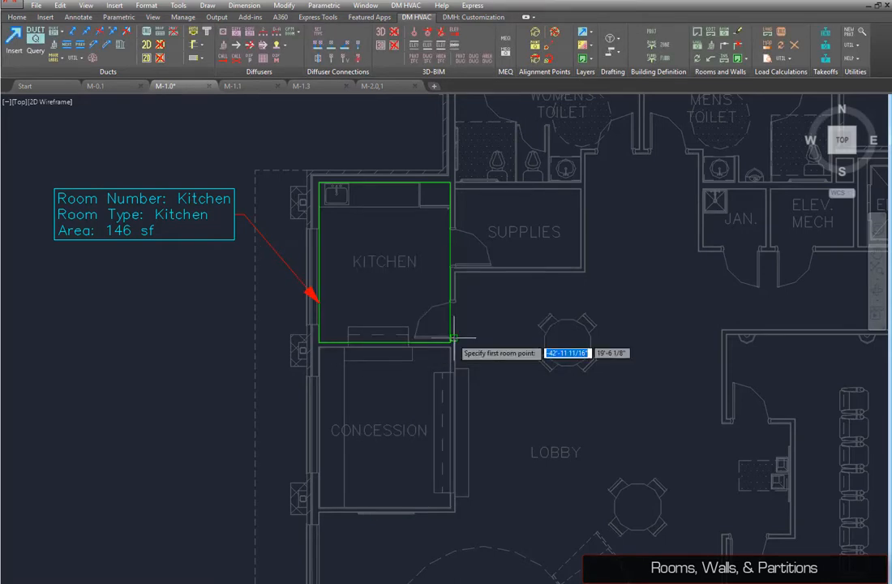
Step: Trace the lobby's boundary around the reception and stair area back to the corridor wall
middle_click_drag(462, 339, 294, 146)
left_click(134, 245)
left_click(132, 432)
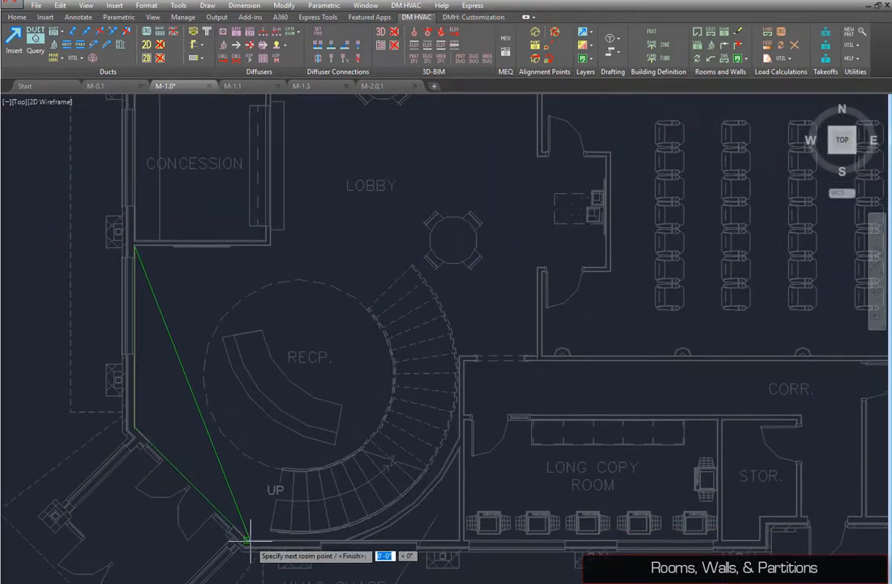
left_click(243, 537)
left_click(459, 539)
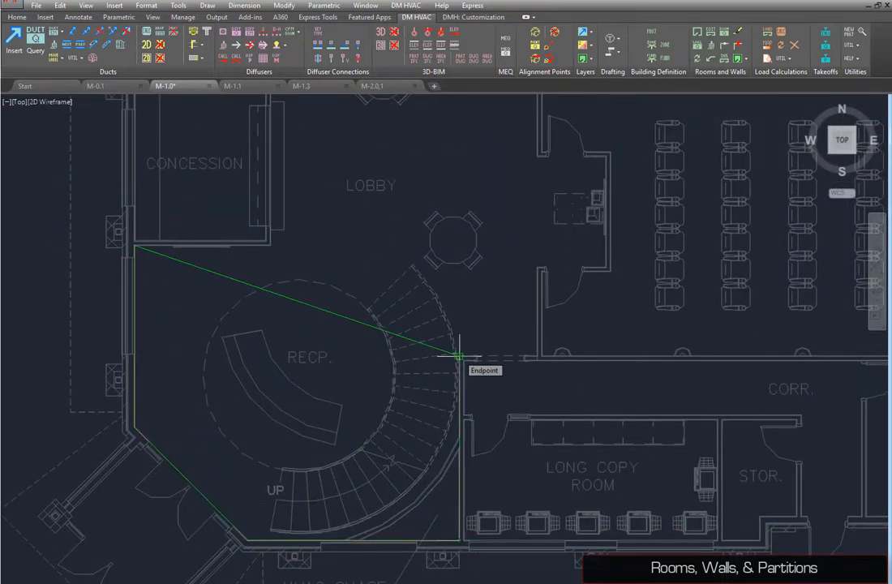
left_click(459, 355)
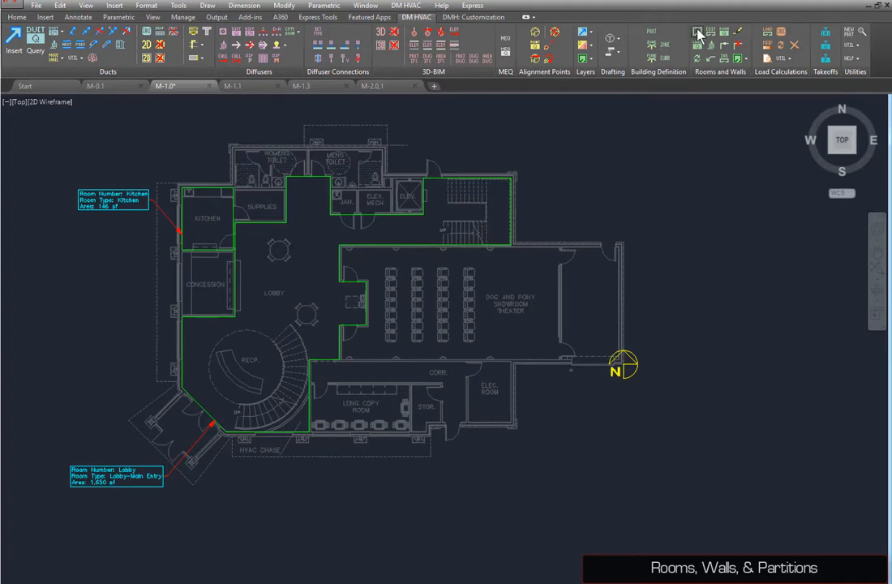
Step: Start creating a new room numbered Concession
left_click(696, 33)
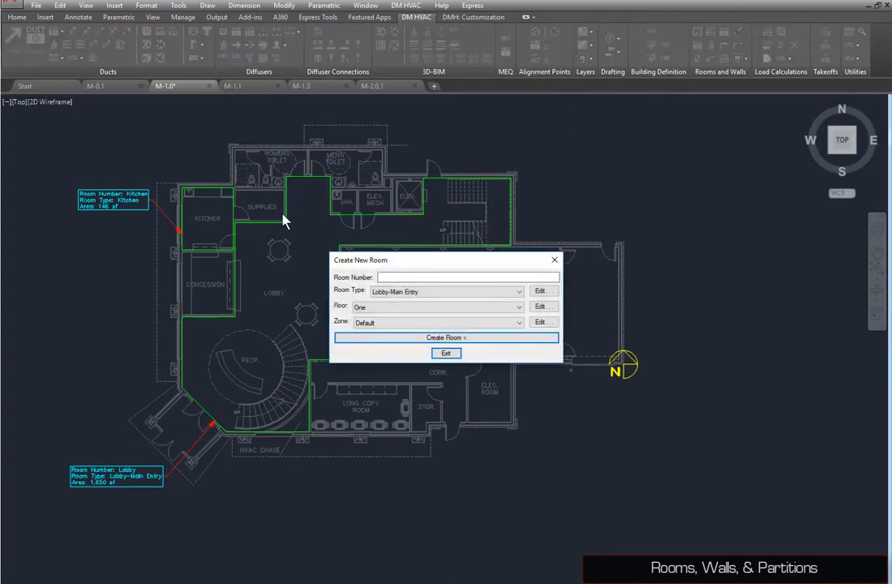
type("Concession")
Step: Create a new room type named Concession in the room project schedule and save it
left_click(541, 291)
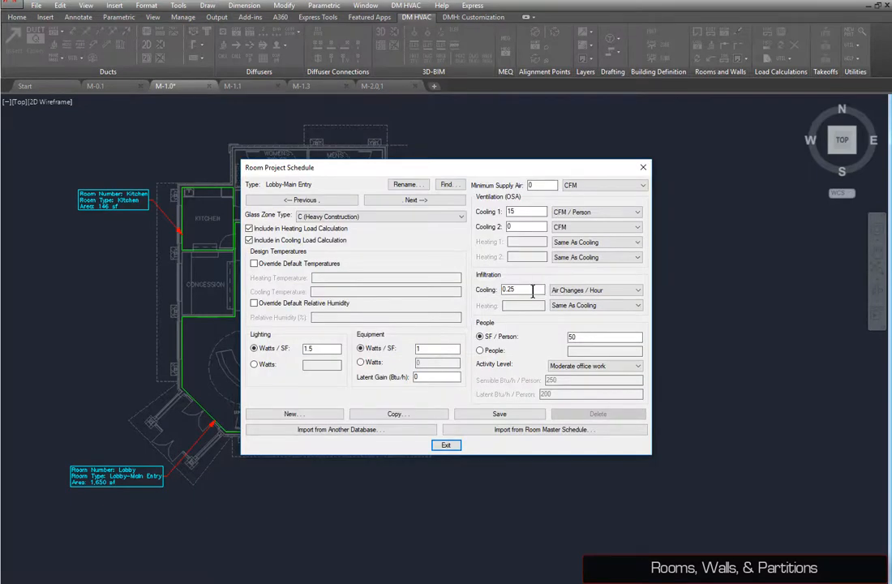
left_click(292, 415)
type("oncession")
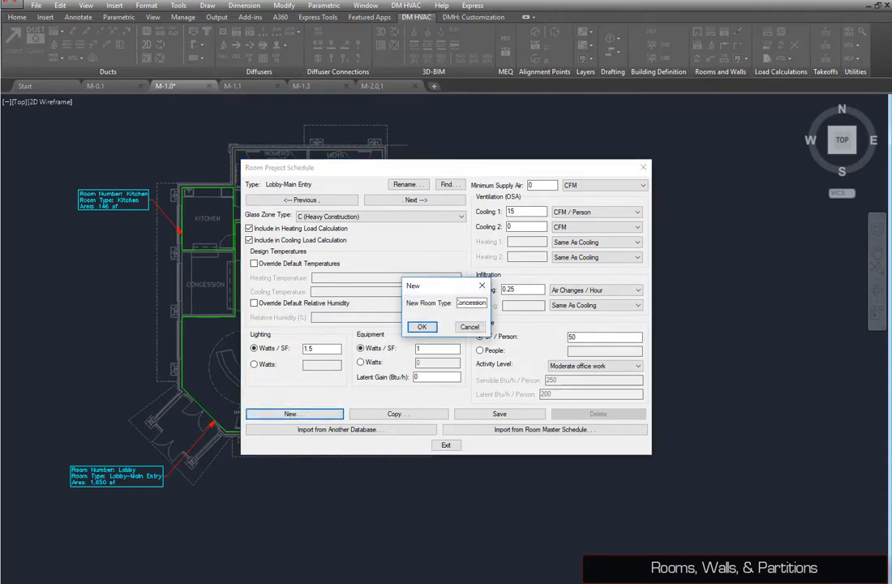
key("Return")
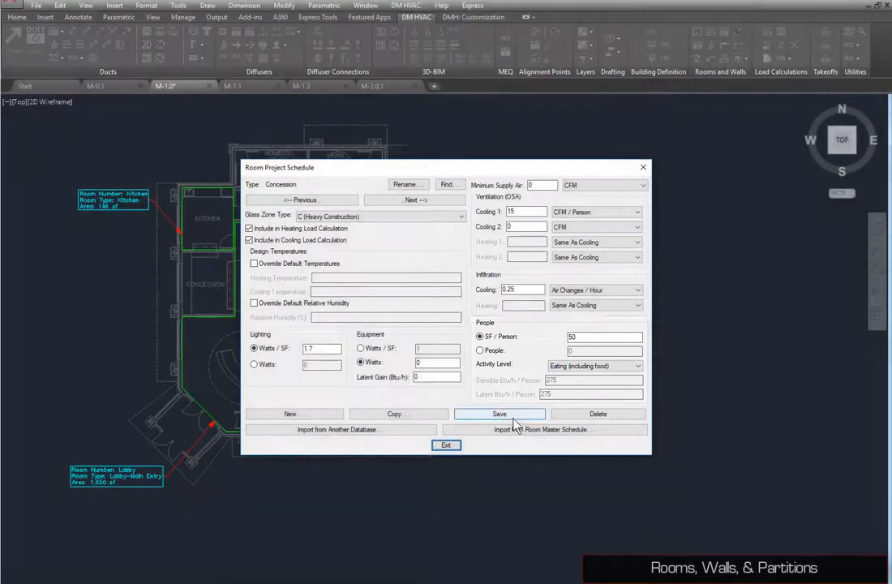
left_click(509, 415)
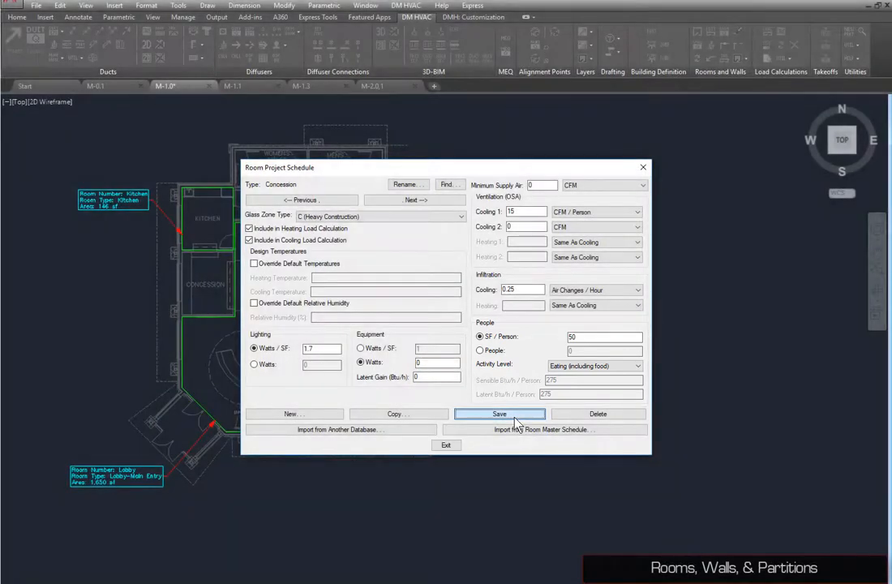
Step: Assign the Concession room type to the new room and trace the concession's rectangular boundary
left_click(448, 446)
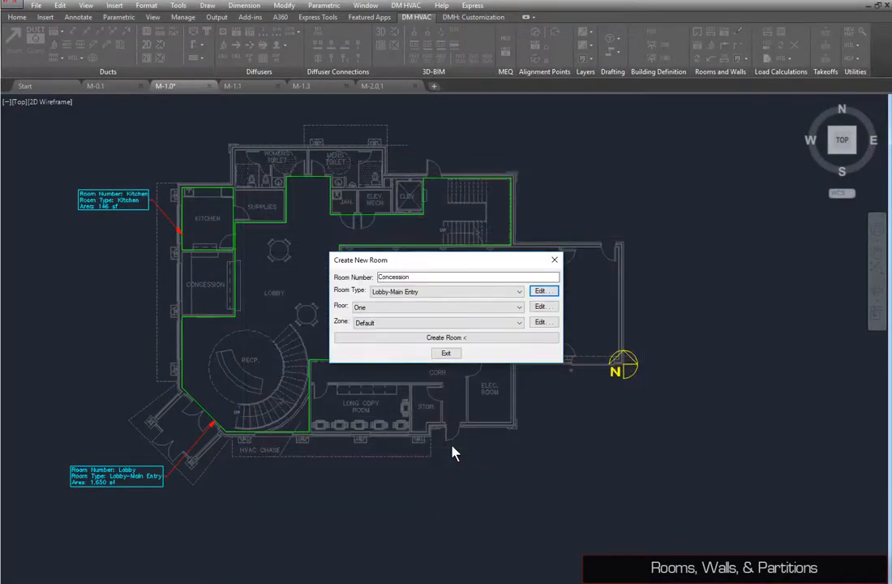
left_click(431, 293)
scroll(432, 336, "up", 10)
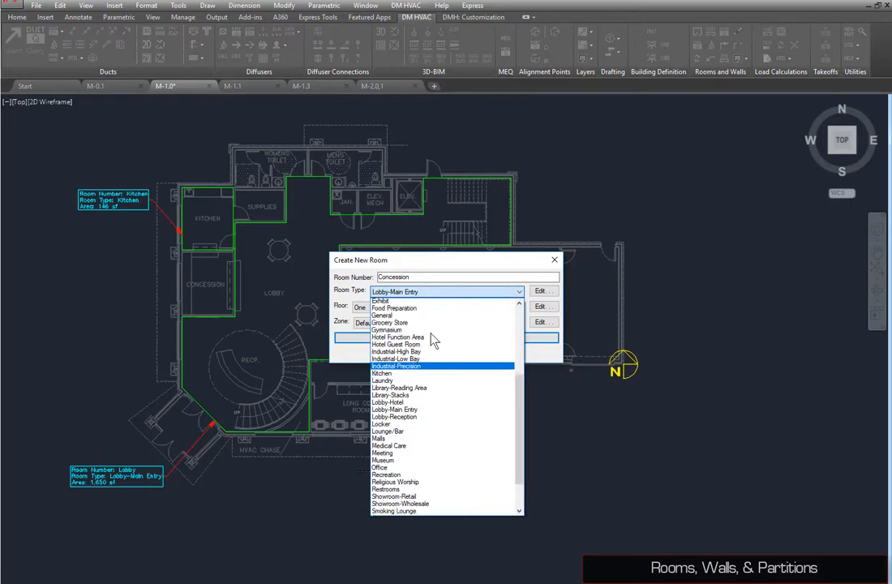
left_click(404, 324)
left_click(406, 338)
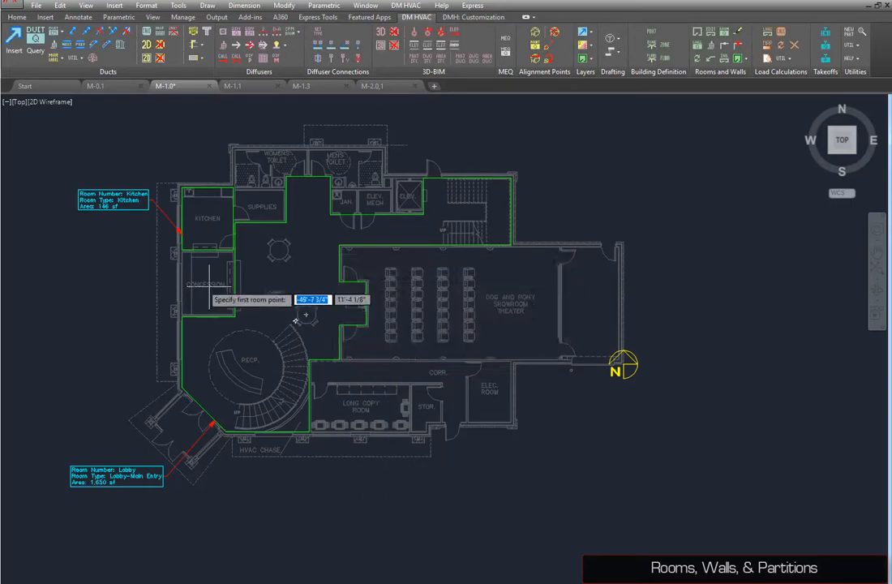
scroll(187, 273, "up", 6)
left_click(171, 185)
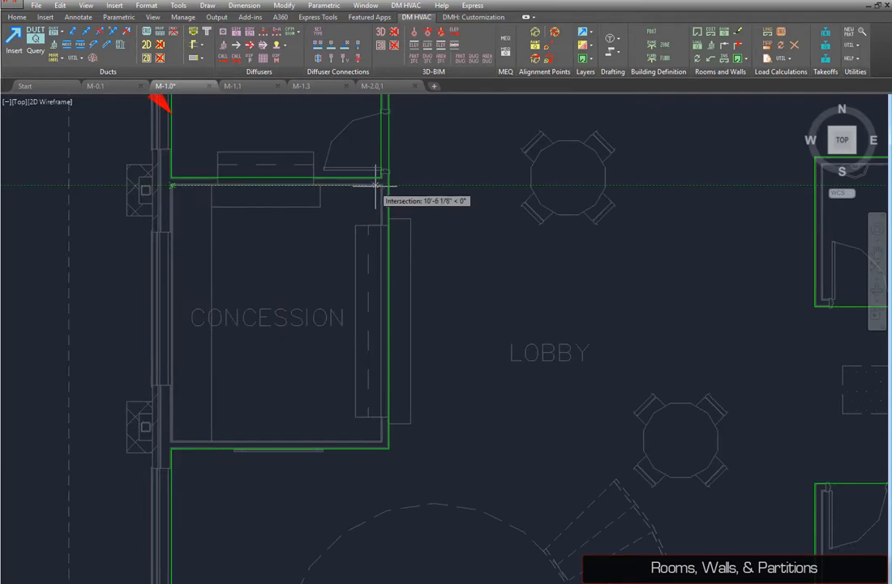
left_click(381, 442)
left_click(171, 441)
left_click(171, 185)
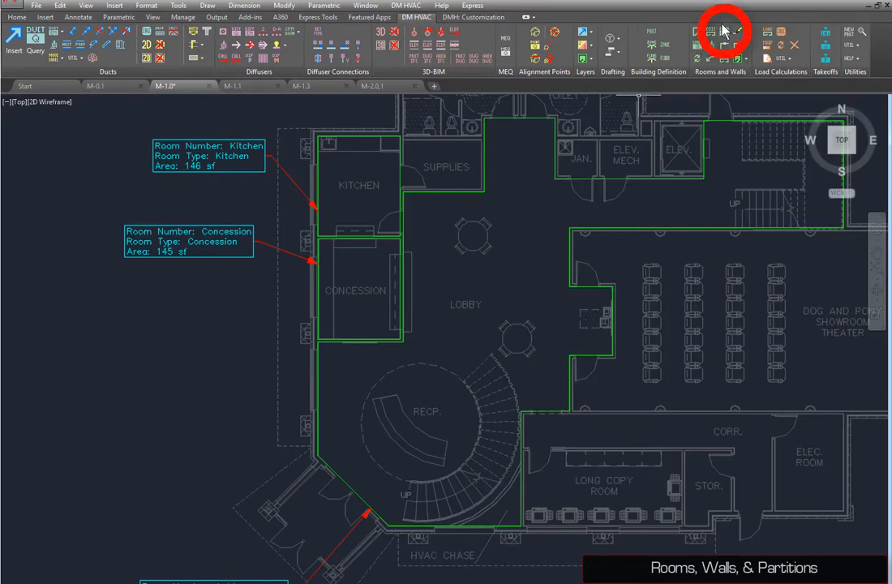
Step: Query the lobby room and set its equipment latent gain to 6000 Btu/h
left_click(722, 33)
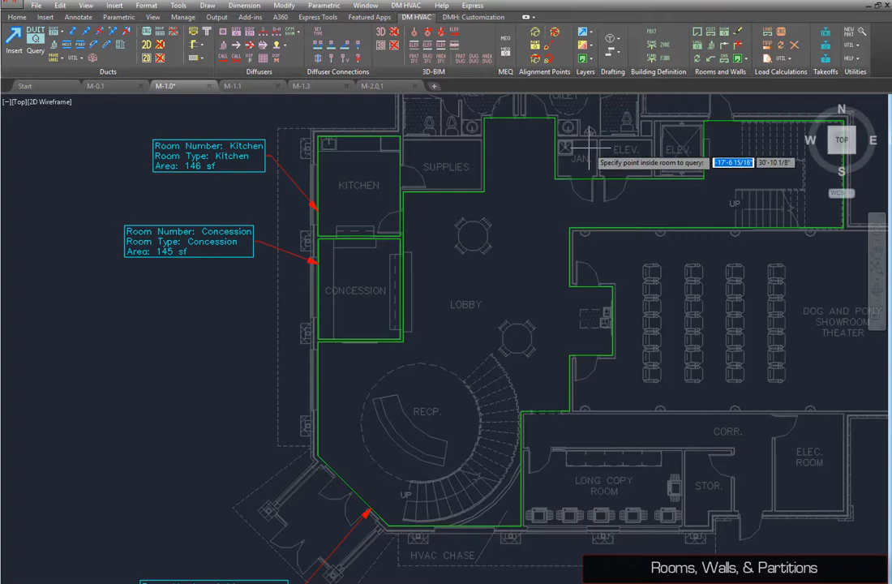
left_click(501, 269)
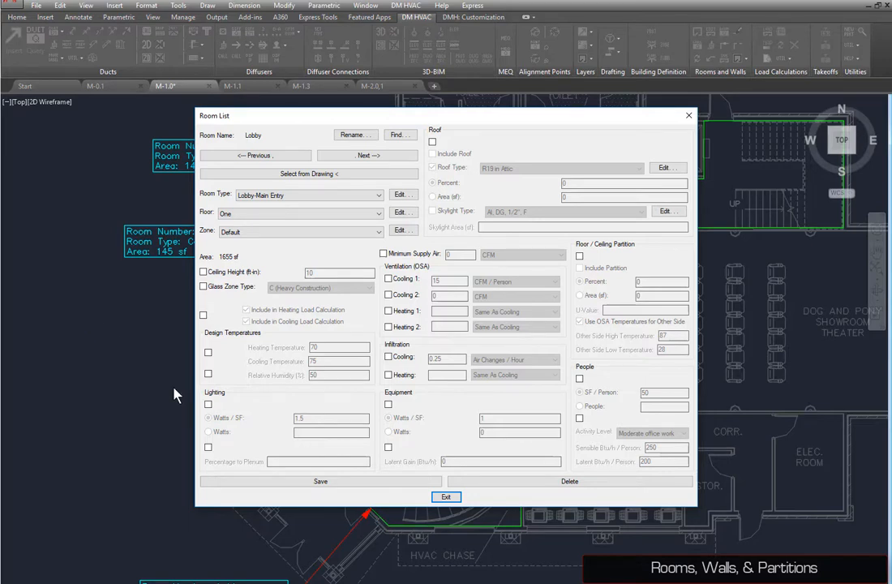
left_click(388, 446)
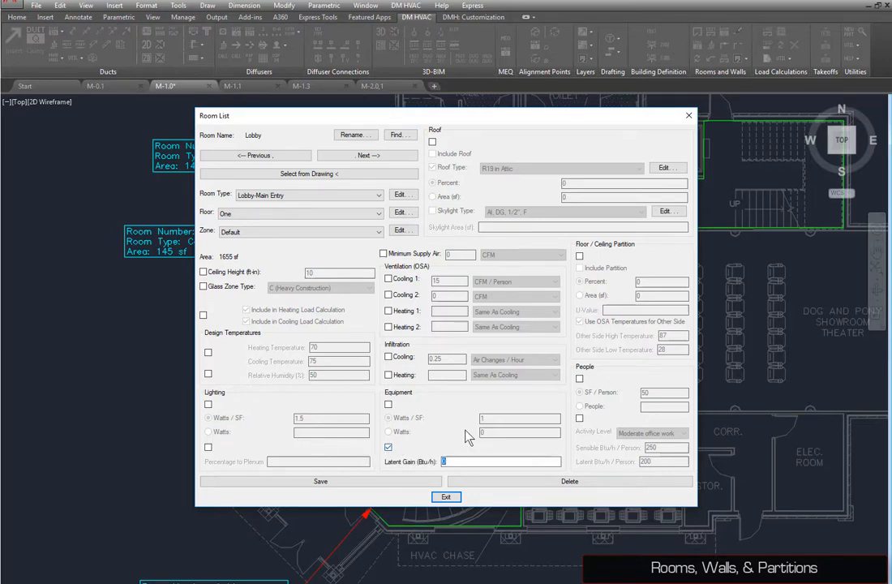
type("6000")
left_click(445, 497)
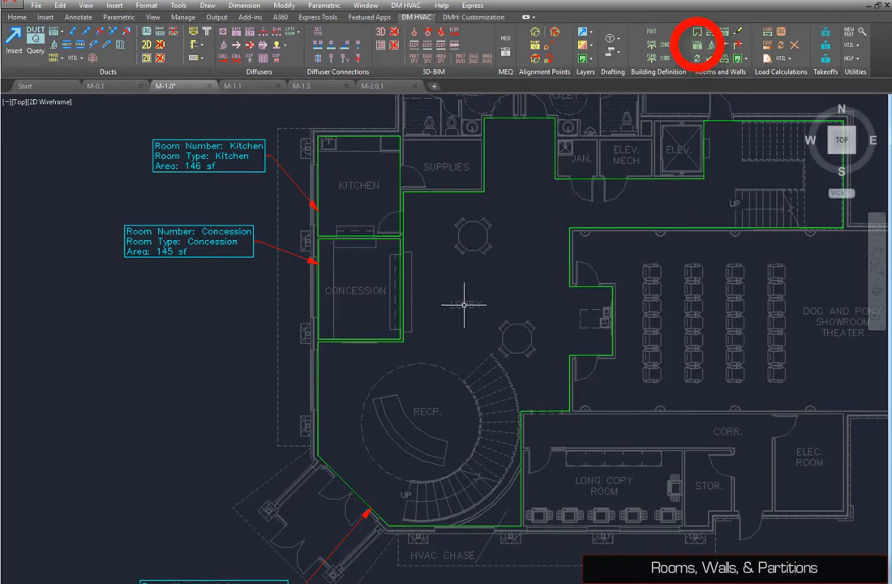
Step: Set the kitchen's north wall to heat transfer and solar gain with wall type BRK - GWB - R19
left_click(697, 45)
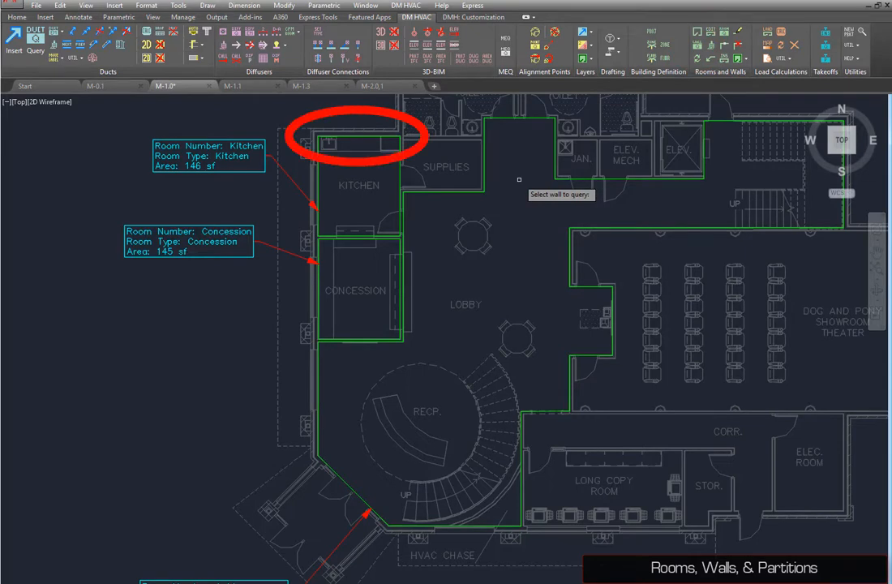
left_click(351, 138)
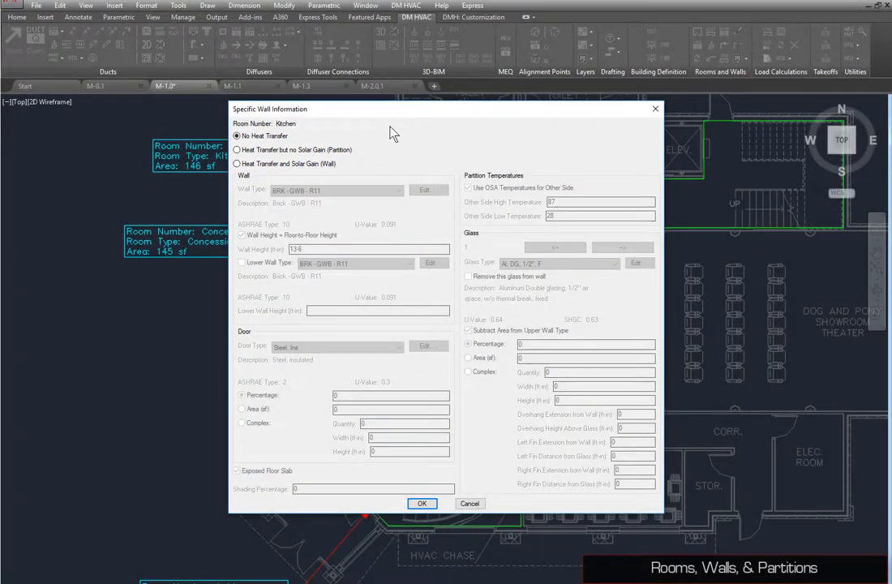
left_click(328, 163)
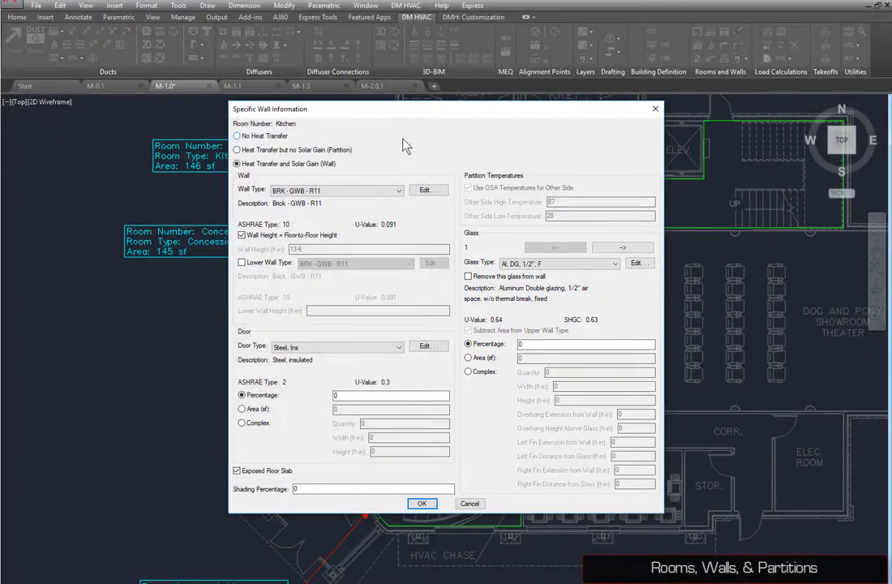
left_click(338, 191)
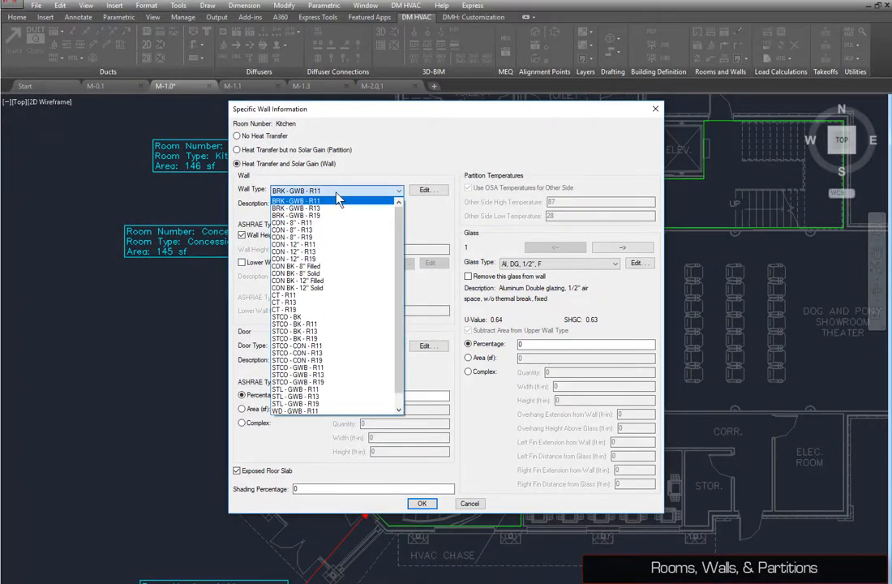
left_click(318, 215)
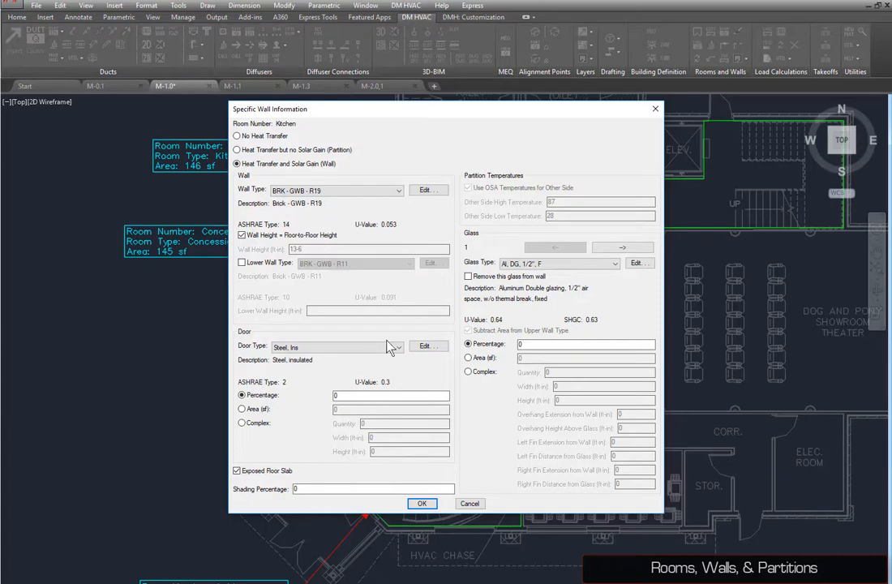
left_click(421, 503)
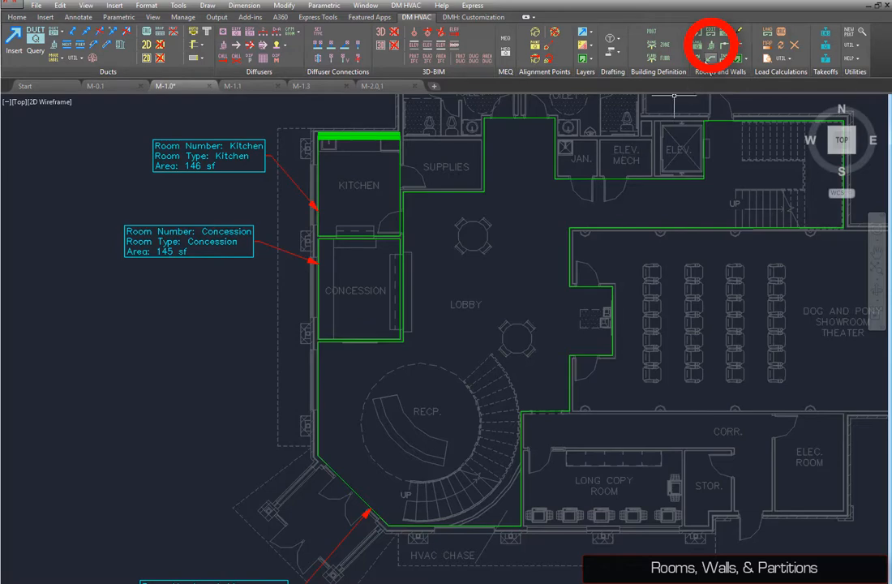
Step: Copy the kitchen north wall's properties to the remaining exterior walls along the west, south and north sides
left_click(711, 47)
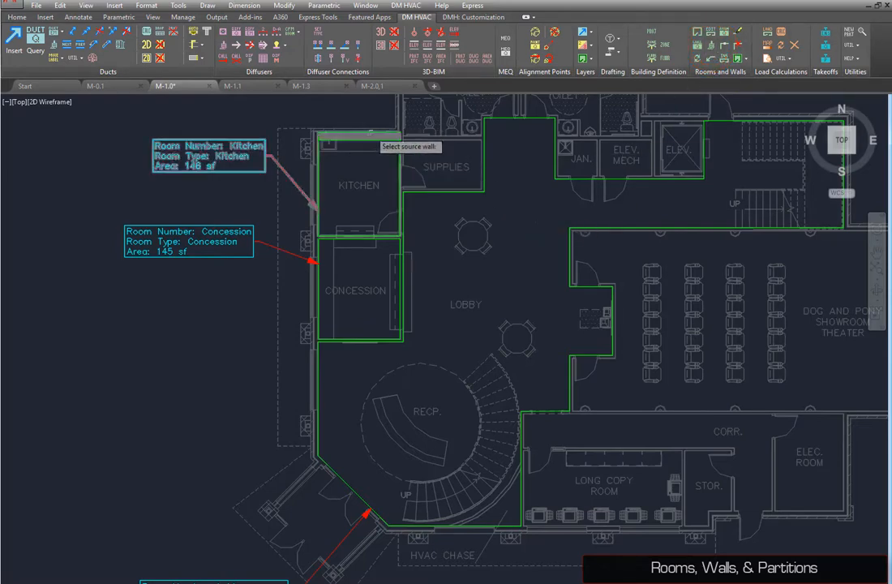
left_click(369, 134)
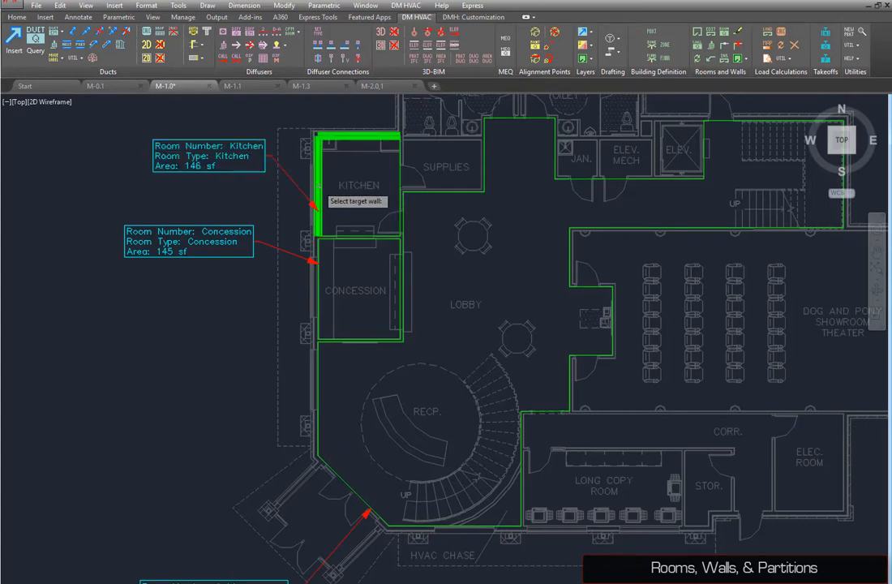
left_click(318, 275)
left_click(318, 379)
left_click(331, 471)
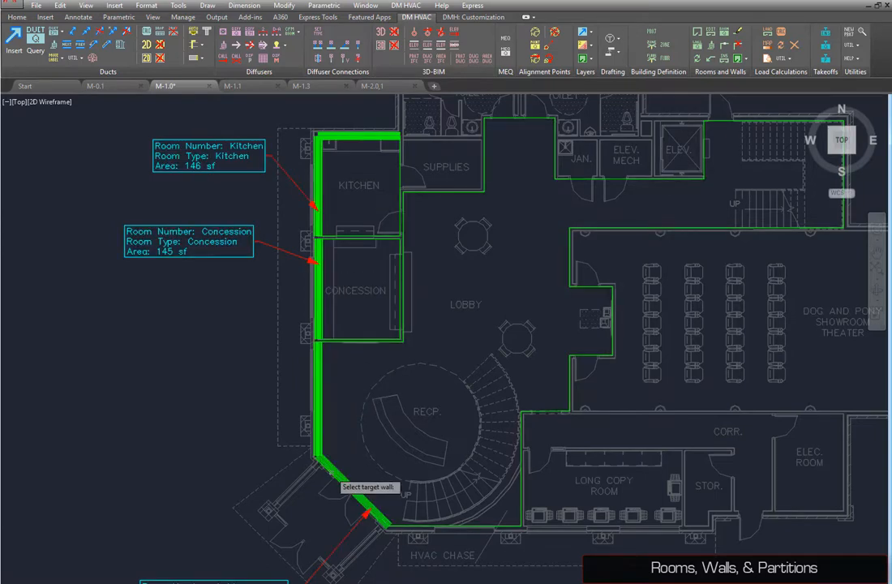
left_click(454, 526)
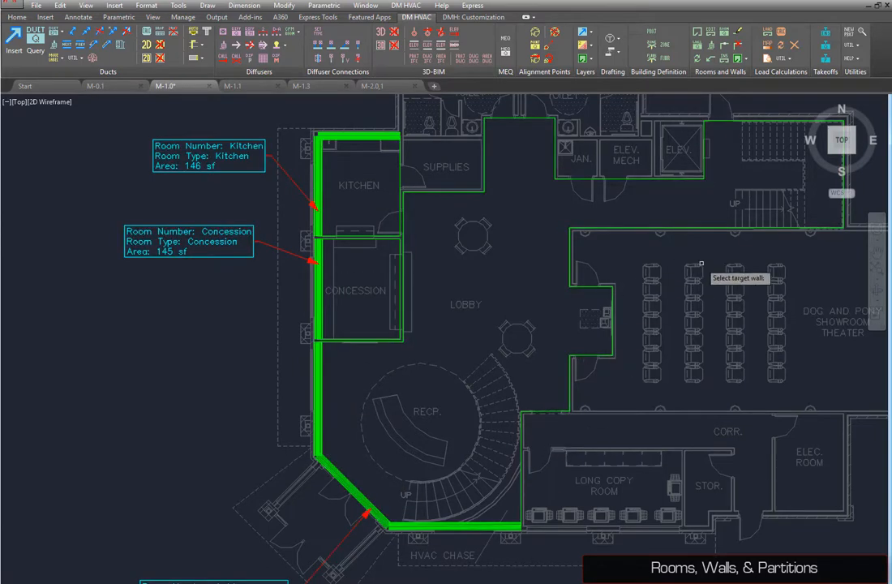
middle_click_drag(701, 263, 562, 317)
left_click(703, 231)
left_click(653, 173)
key("Return")
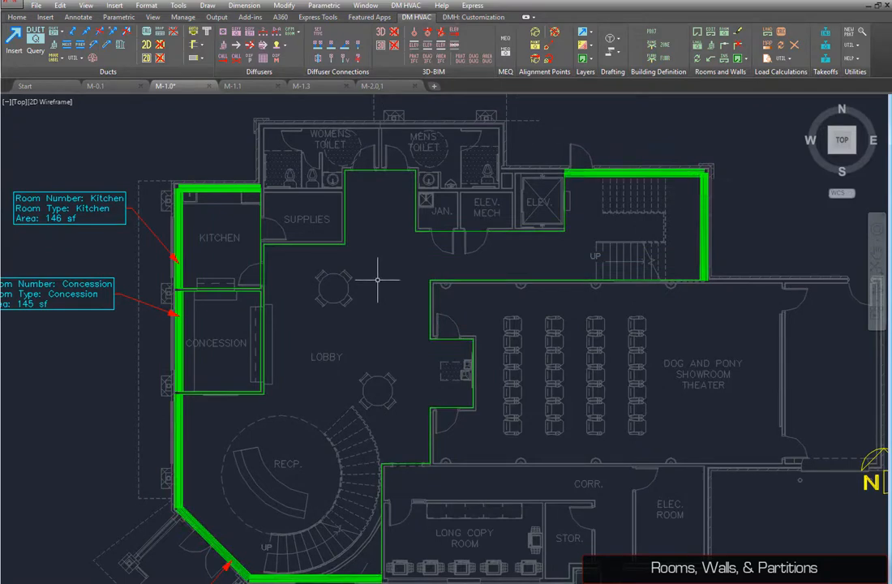
Step: Add one complex glass window 7 ft wide and 4 ft high to the concession's exterior wall
left_click(700, 46)
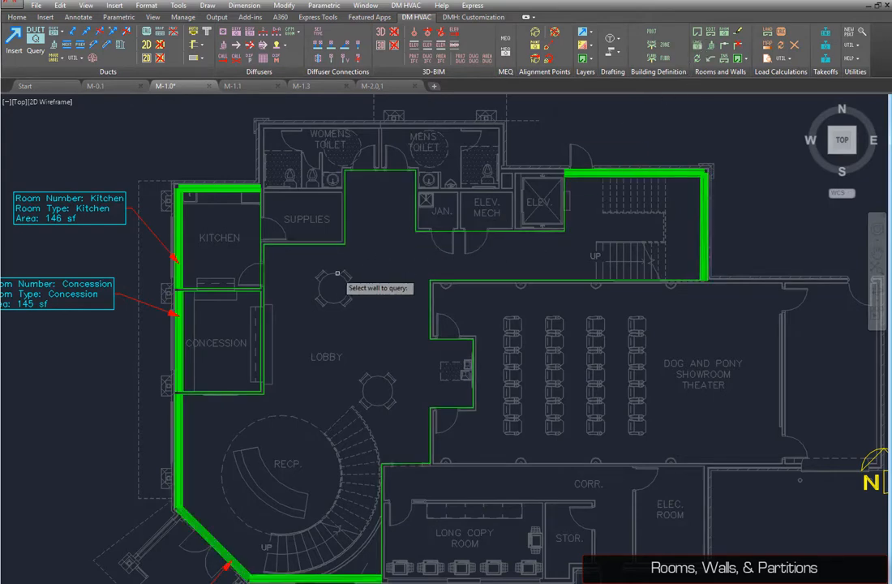
left_click(179, 374)
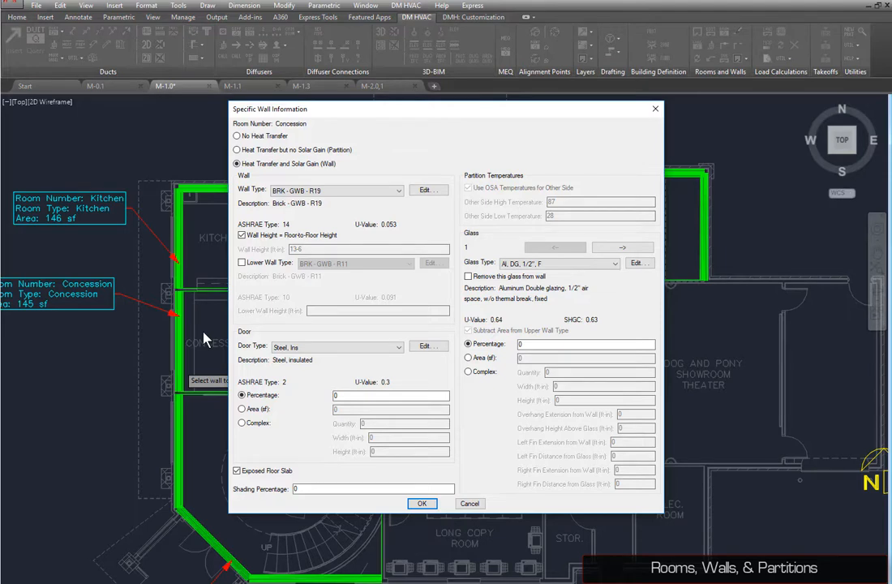
left_click(468, 372)
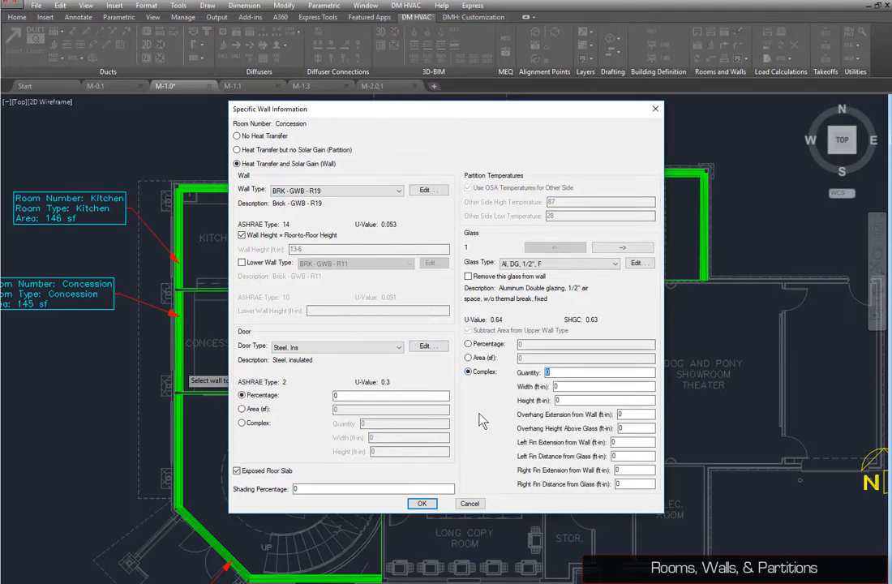
type("1")
key("Tab")
type("7")
key("Tab")
type("4")
left_click(423, 504)
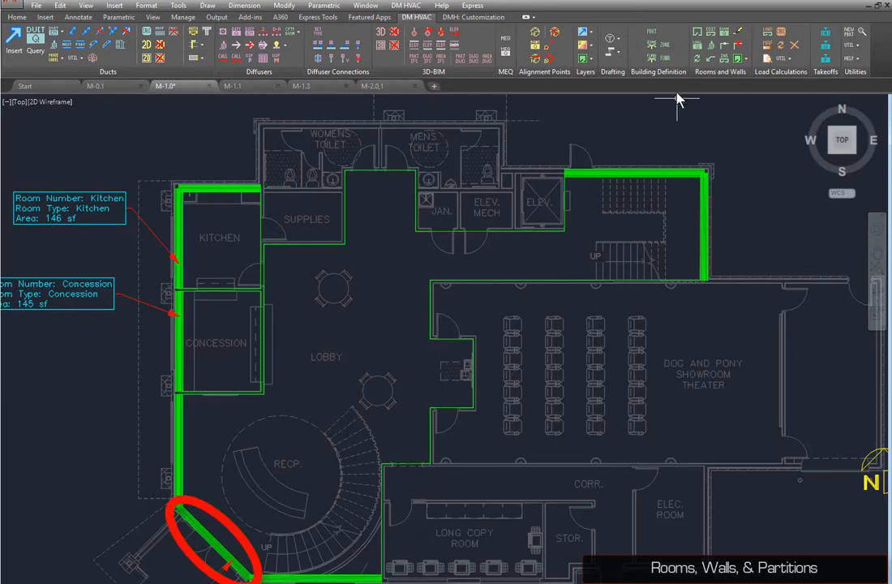
Step: Give the lobby's angled entry wall one Wood, No Ins door 6 ft wide and 7 ft high
left_click(693, 43)
left_click(198, 531)
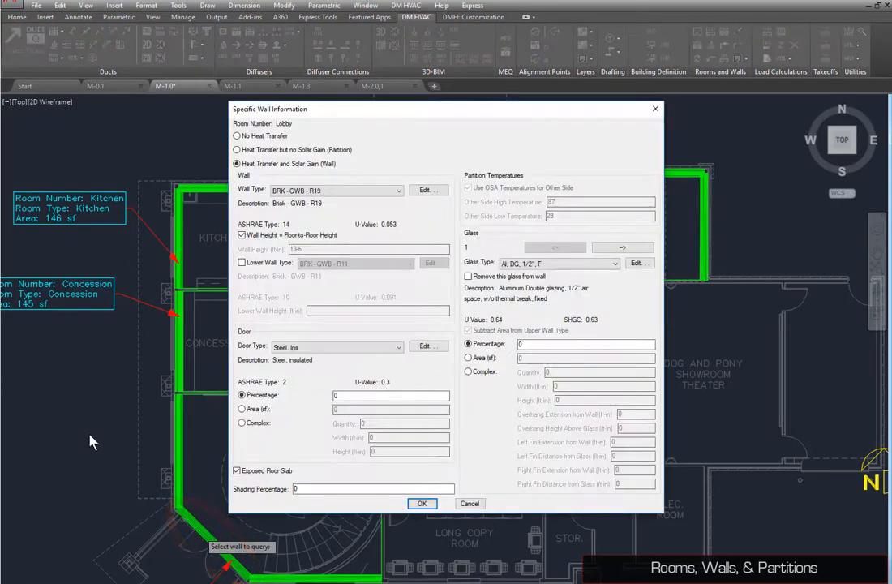
left_click(315, 351)
left_click(263, 366)
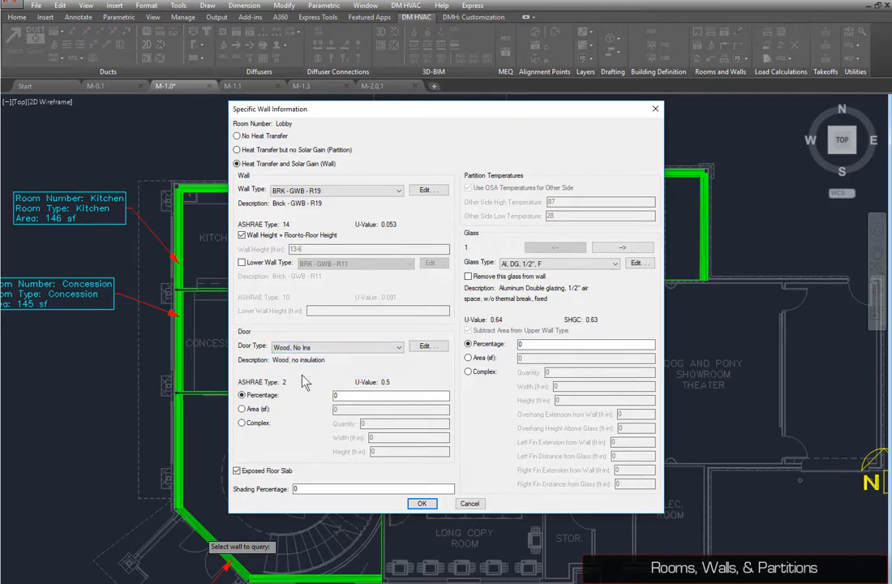
left_click(267, 422)
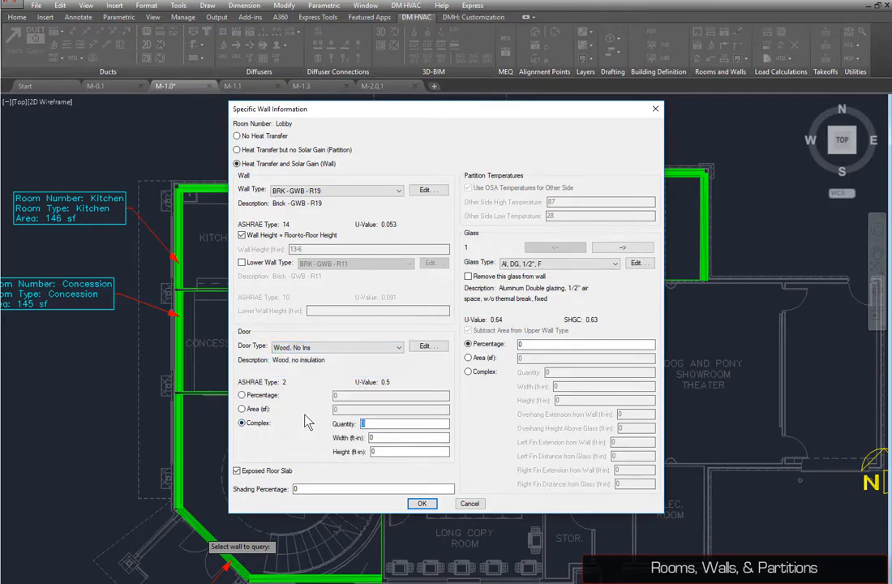
type("1")
key("Tab")
type("6")
key("Tab")
type("7")
left_click(420, 503)
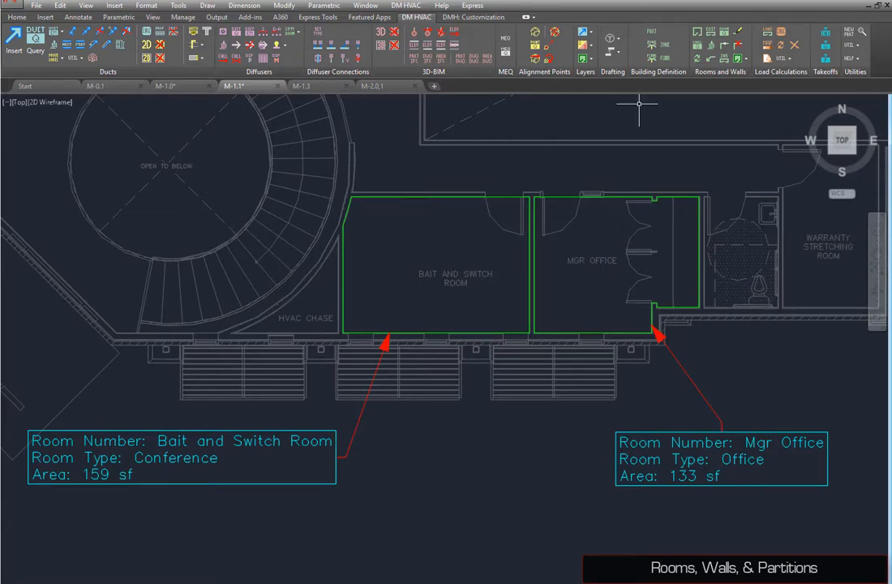
Step: Break the lobby's wall at the corner where it meets the corridor
left_click(710, 33)
left_click(433, 238)
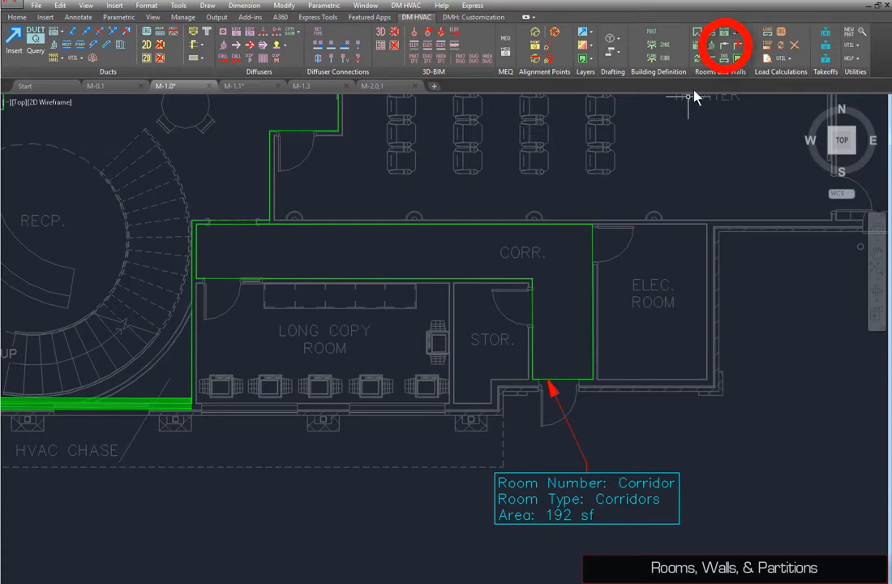
left_click(724, 44)
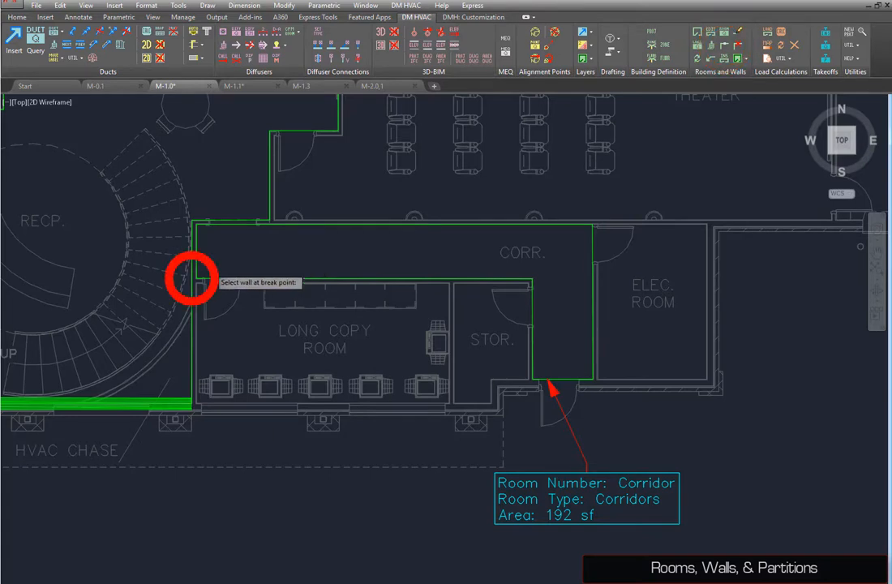
left_click(193, 278)
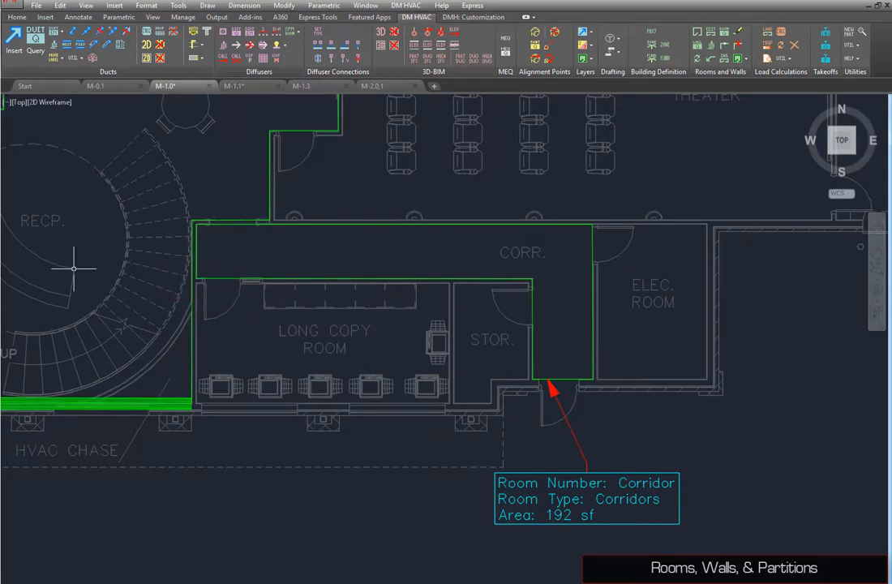
Step: Set the lobby's wall beside the stairs to heat transfer without solar gain (partition) with wall type WD - GWB - R19
left_click(699, 50)
left_click(195, 354)
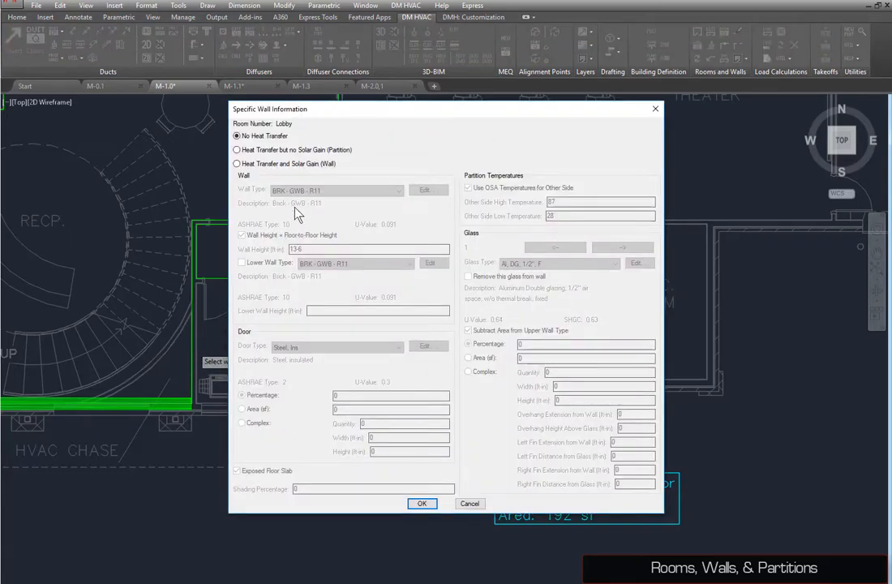
left_click(317, 150)
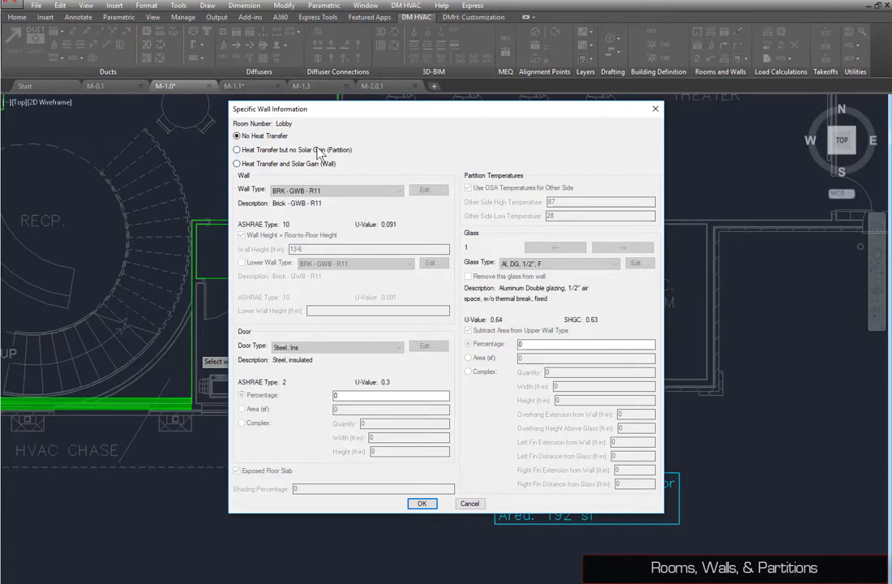
left_click(336, 192)
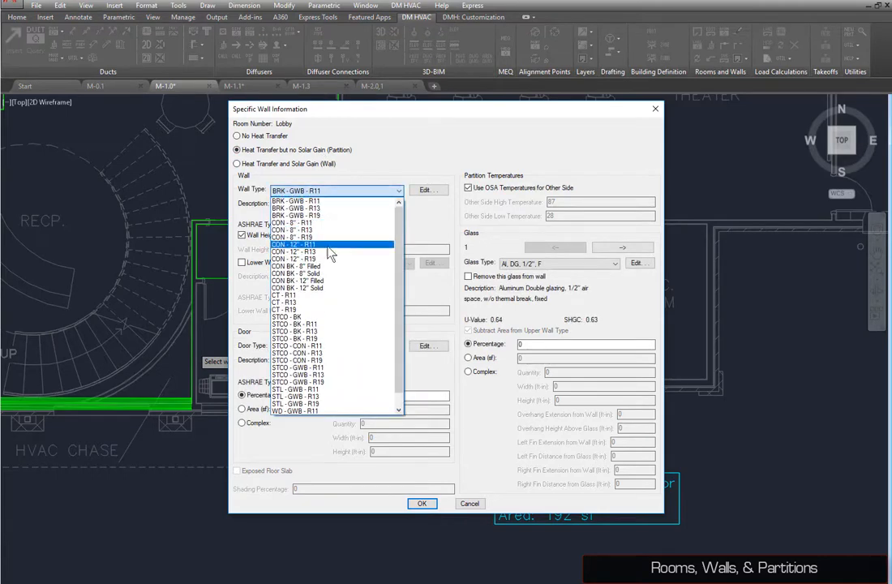
scroll(317, 356, "down", 1)
left_click(317, 411)
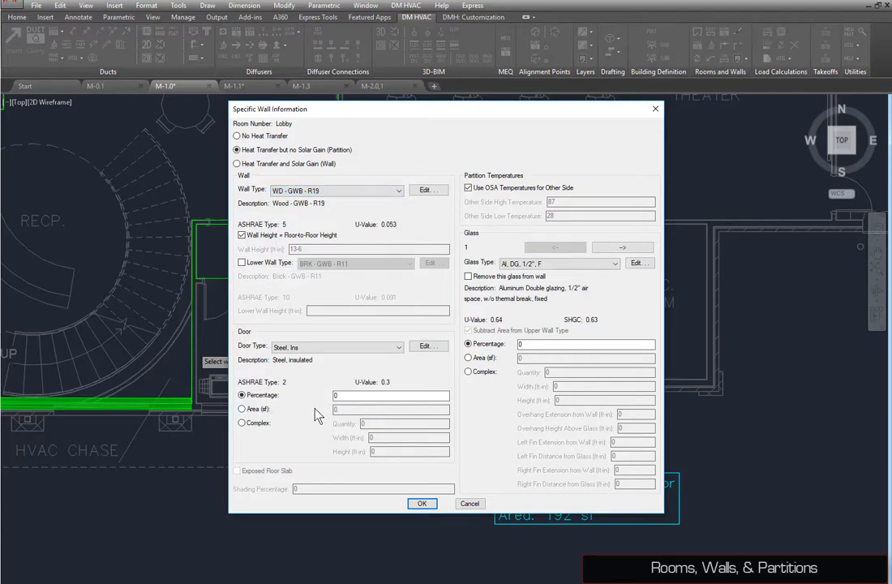
left_click(421, 504)
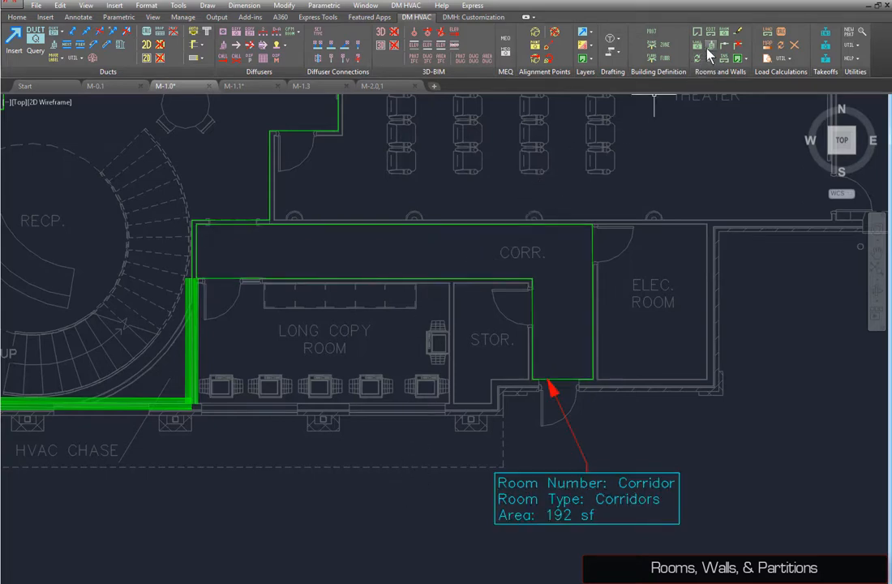
Step: Copy the partition wall properties onto the corridor's wall alongside the storage room
left_click(710, 47)
left_click(279, 279)
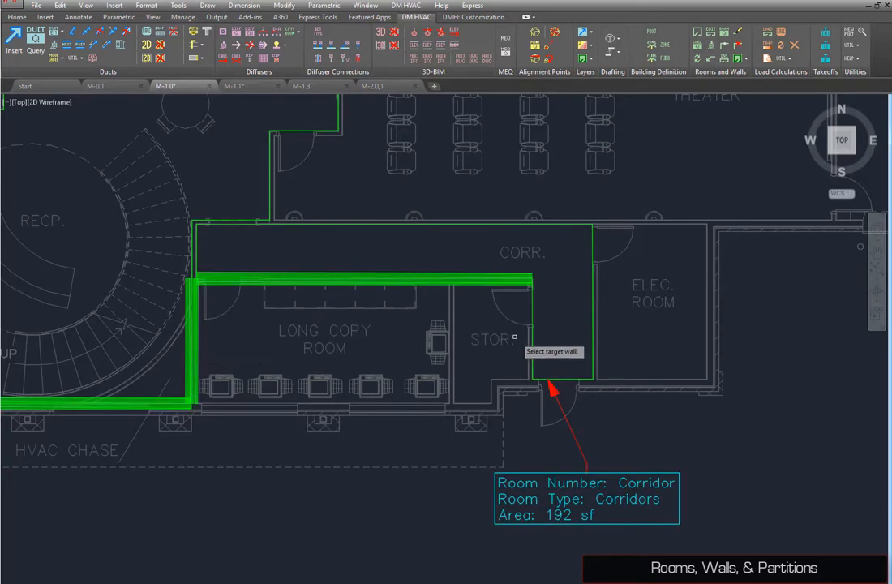
left_click(532, 336)
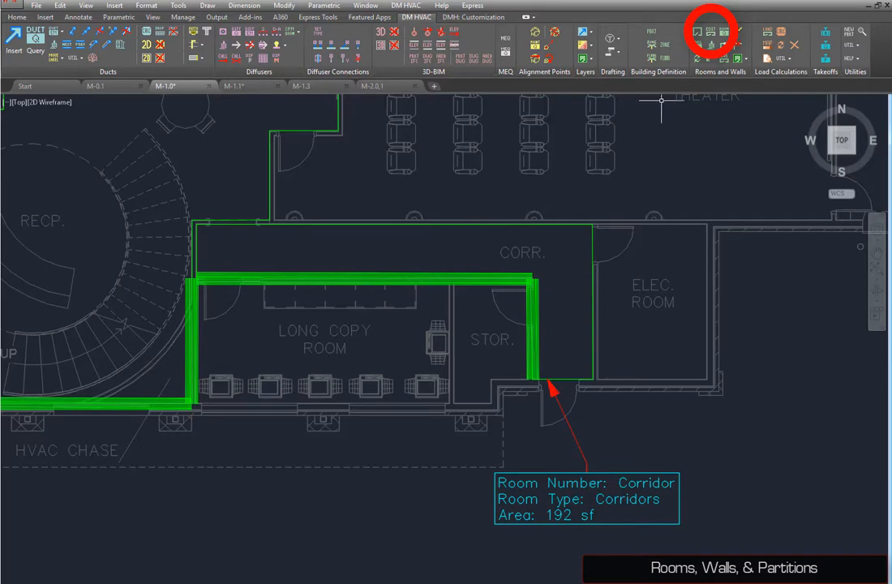
Step: In the room list, give the Bait and Switch Room a floor/ceiling partition of 100 percent with U-value 0.5 and save
left_click(713, 32)
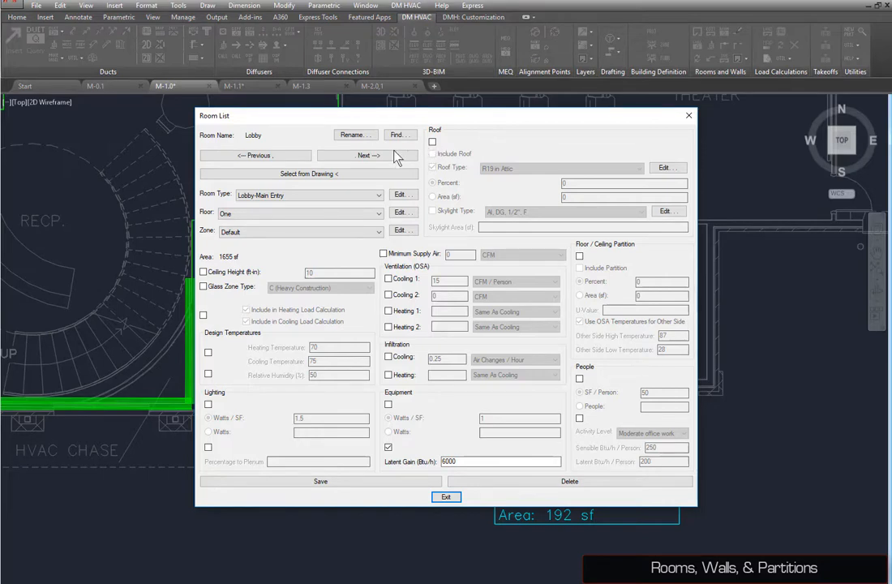
left_click(357, 156)
left_click(282, 157)
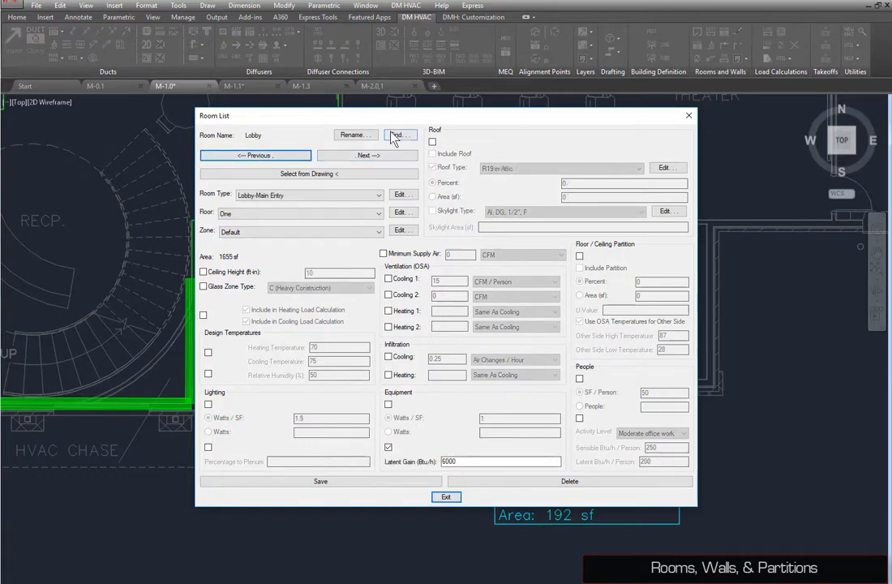
left_click(398, 135)
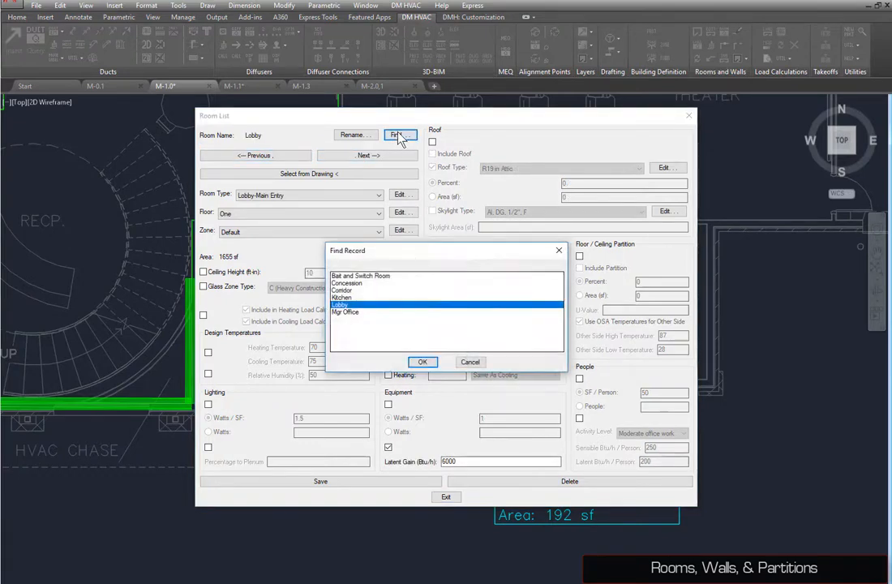
left_click(390, 277)
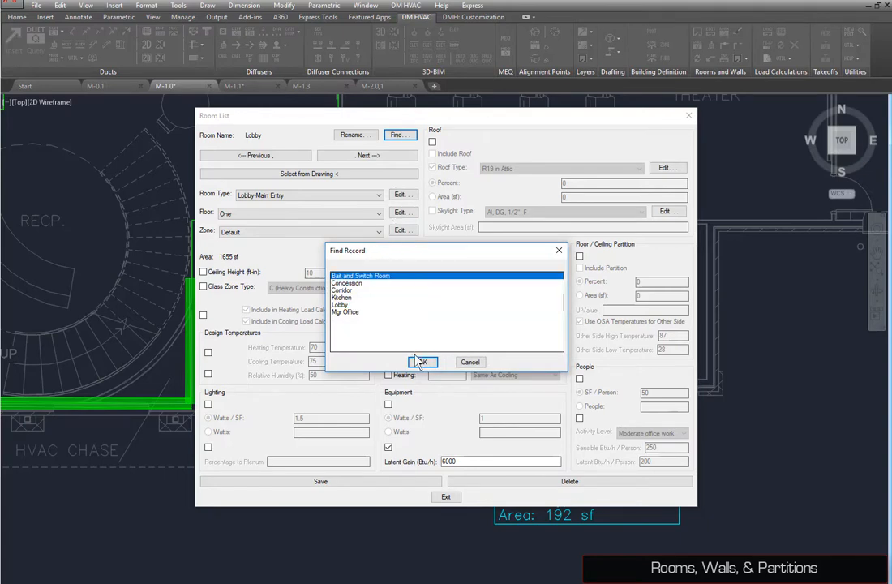
left_click(422, 362)
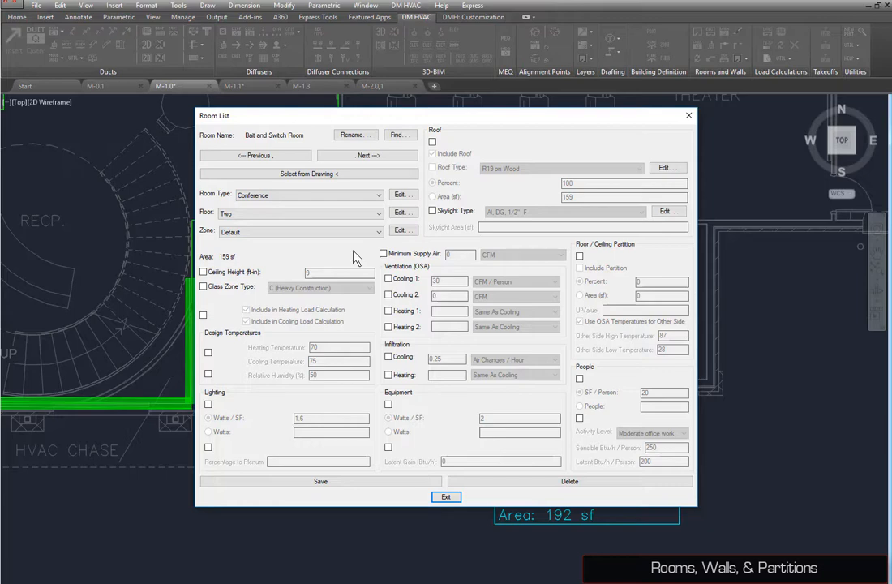
left_click(579, 256)
left_click(579, 268)
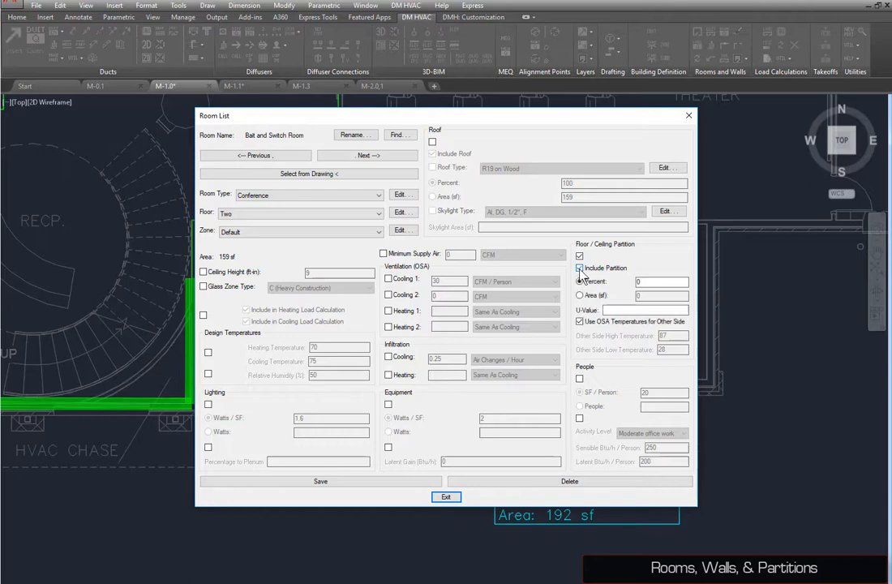
left_click(580, 281)
type("100")
type("0.5")
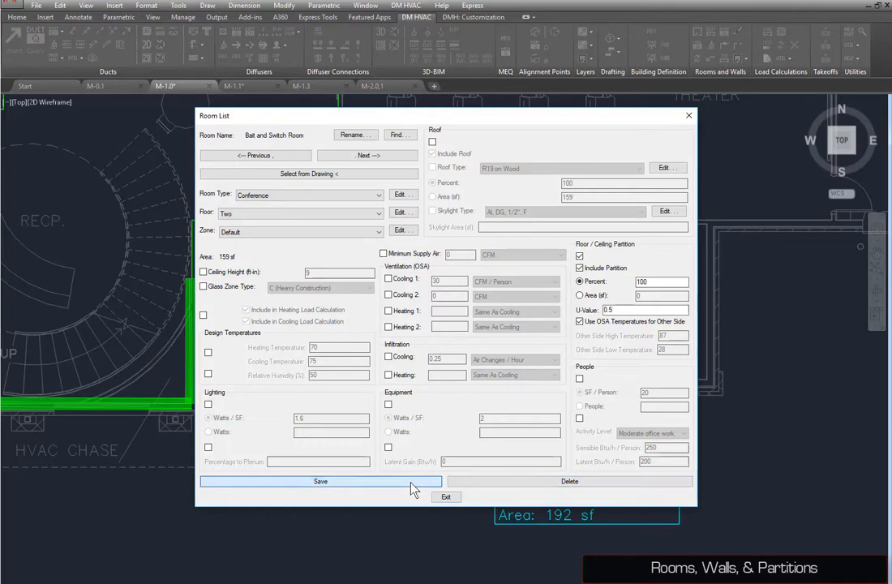
left_click(357, 481)
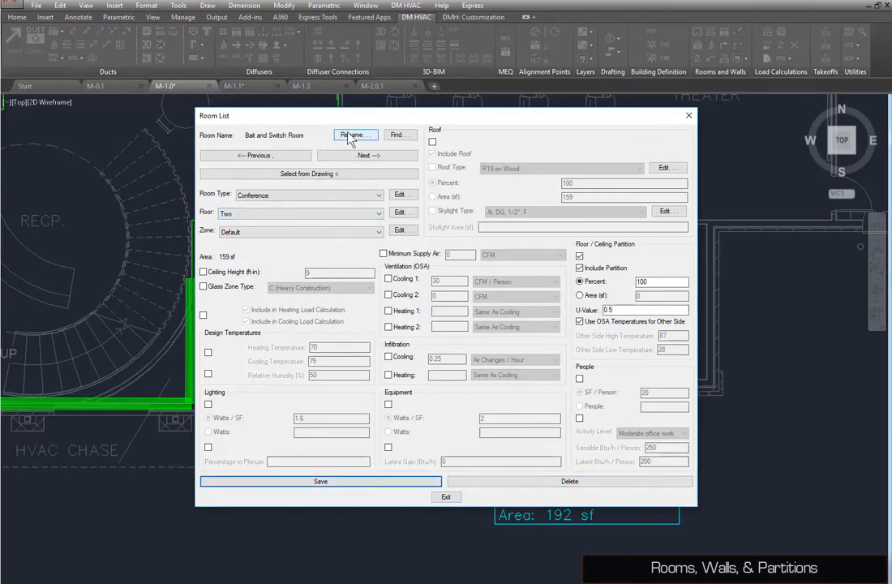
Step: Give the Mgr Office a floor/ceiling partition of 85 percent with U-value 0.5, save, and close the room list
left_click(395, 136)
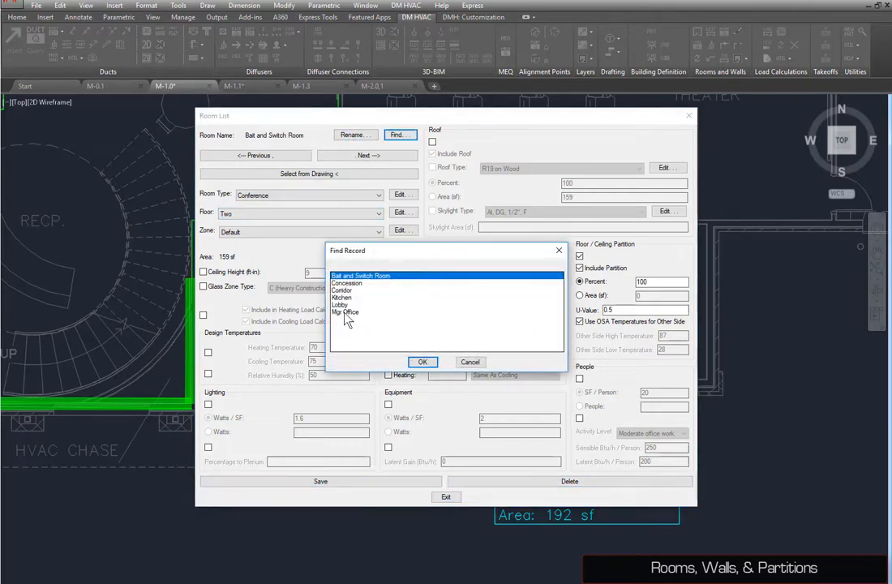
double_click(345, 312)
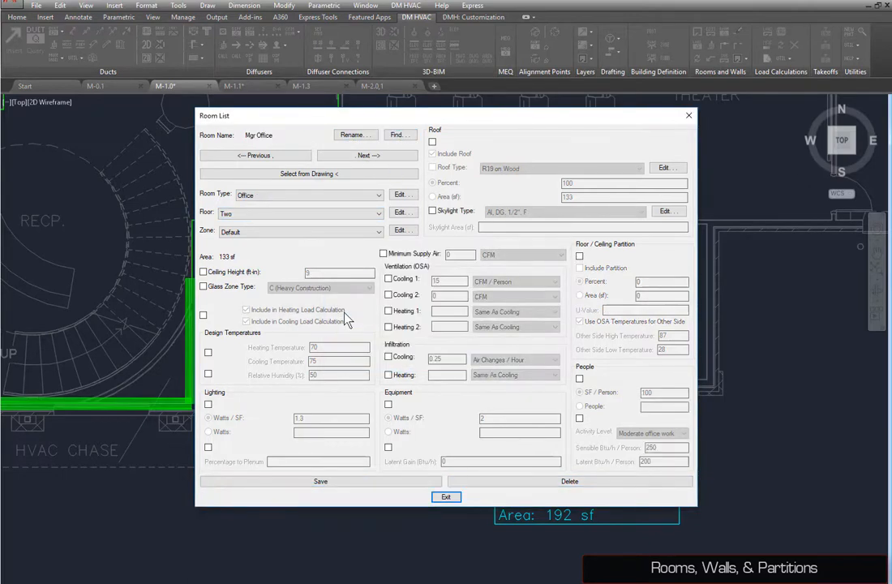
left_click(579, 256)
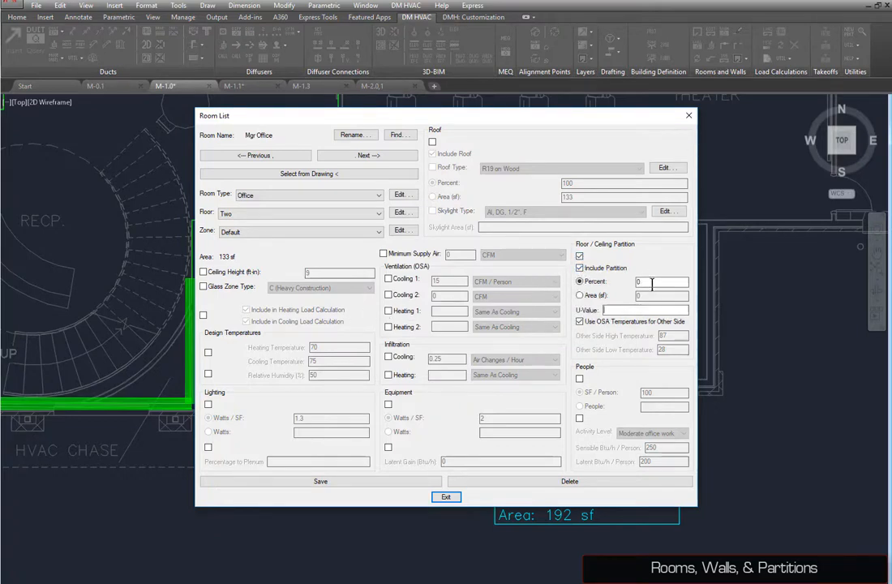
key("BackSpace")
type("85")
left_click(643, 308)
type("0.5")
left_click(392, 482)
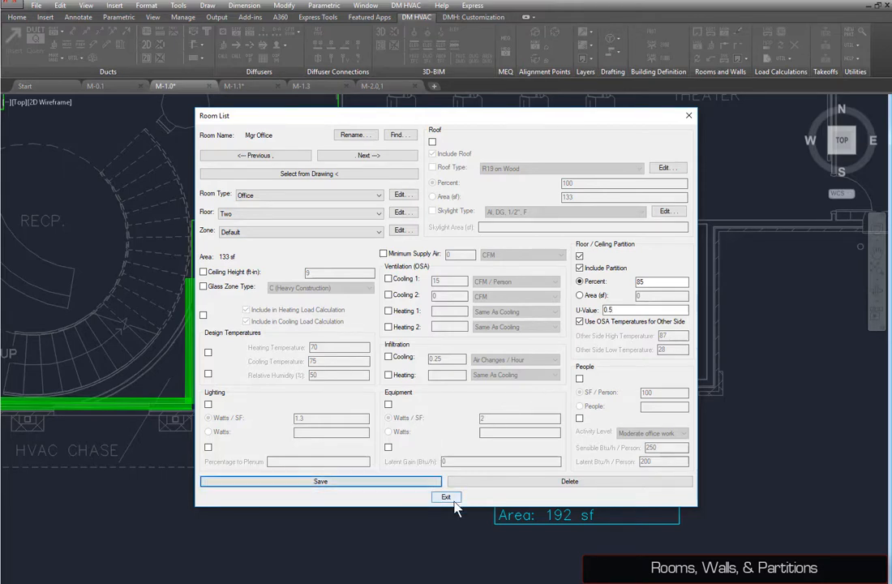
left_click(446, 497)
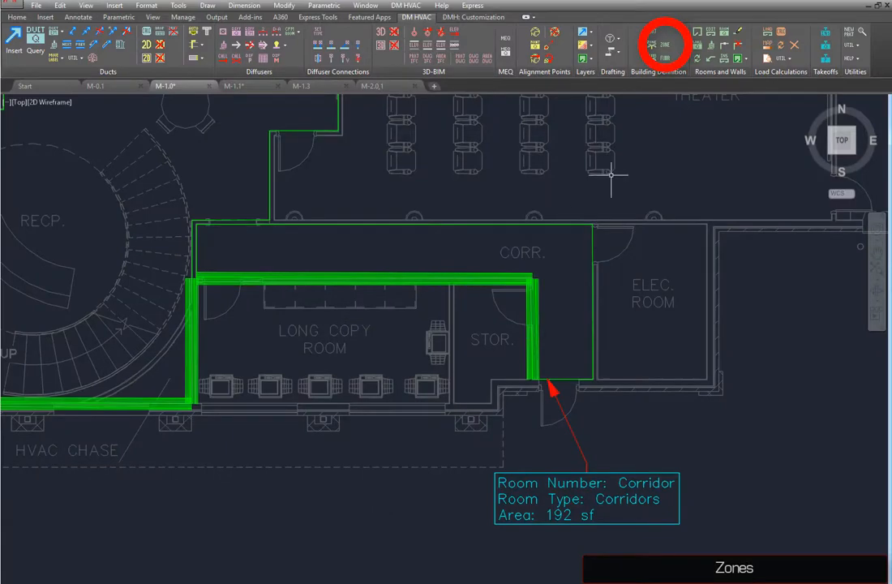
Step: Create a new zone named AHU and save it
left_click(663, 46)
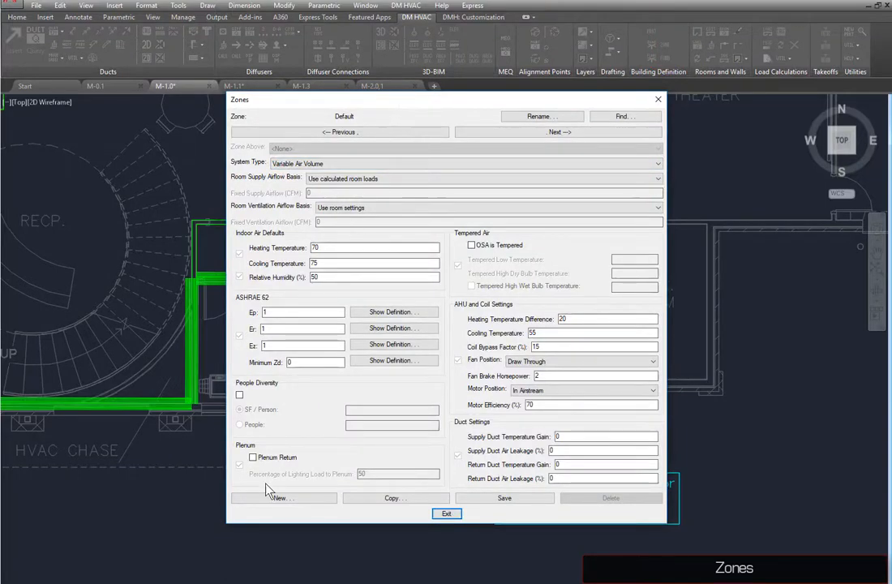
left_click(277, 500)
type("AHU")
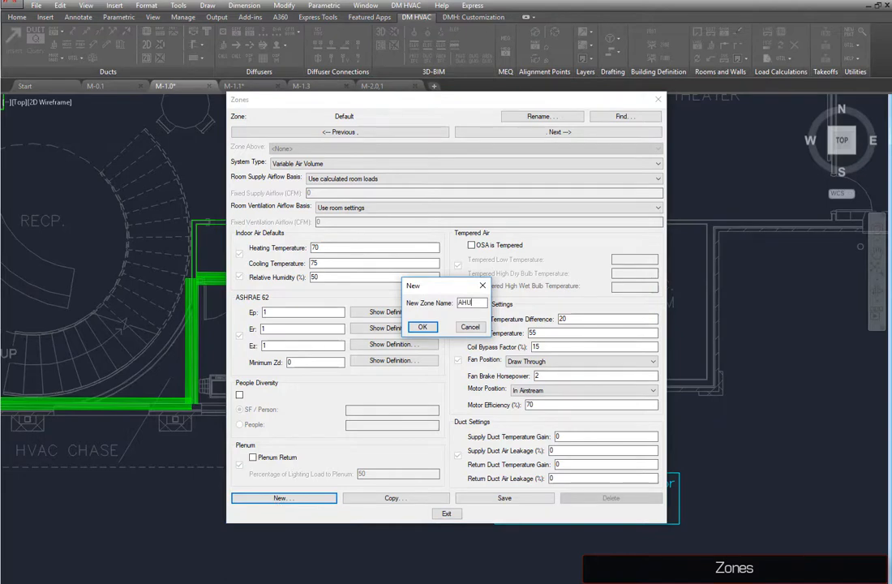
key("Return")
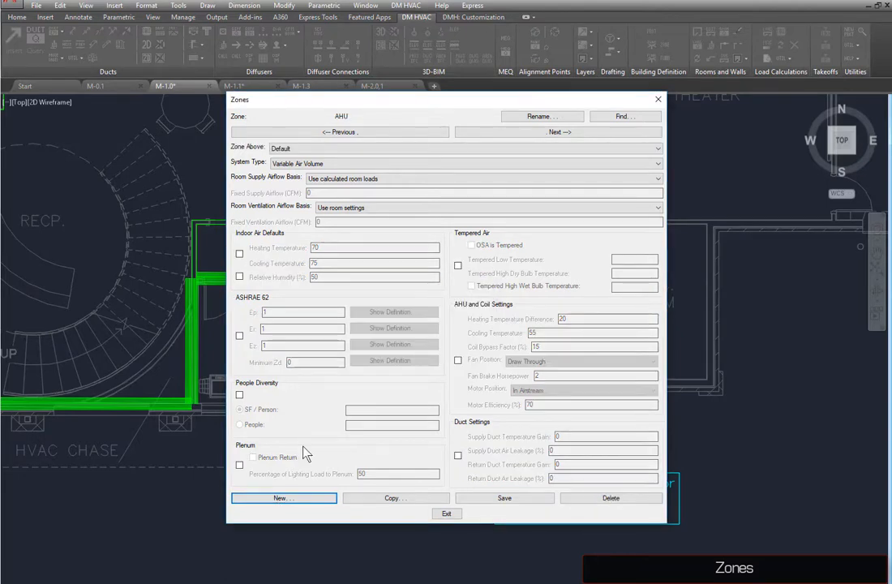
left_click(479, 500)
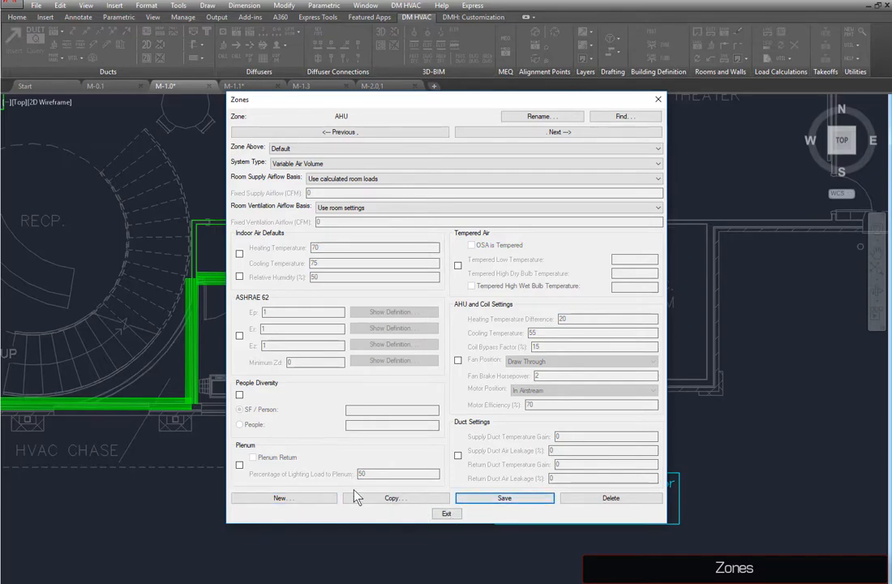
Step: Create a zone named VAV-1 with AHU as its zone above and save it
left_click(302, 500)
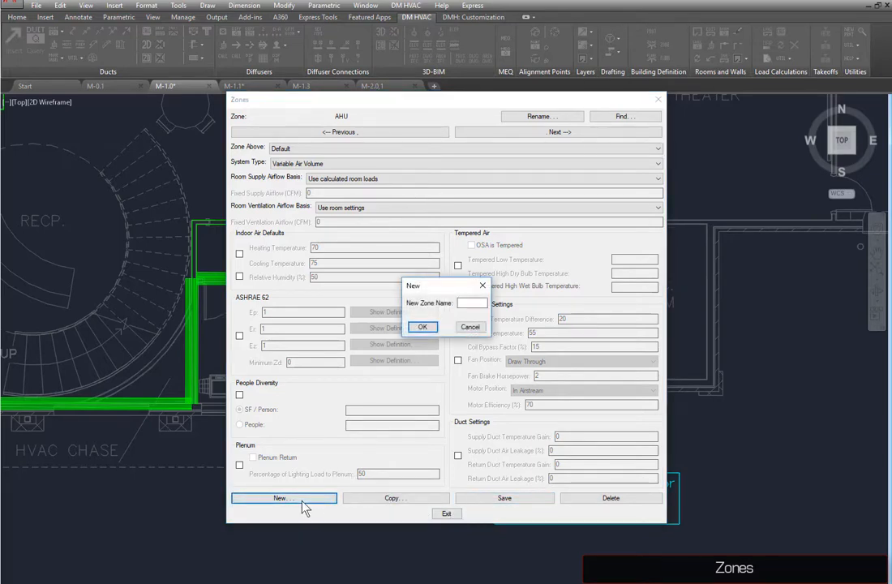
type("VAV-1")
key("Return")
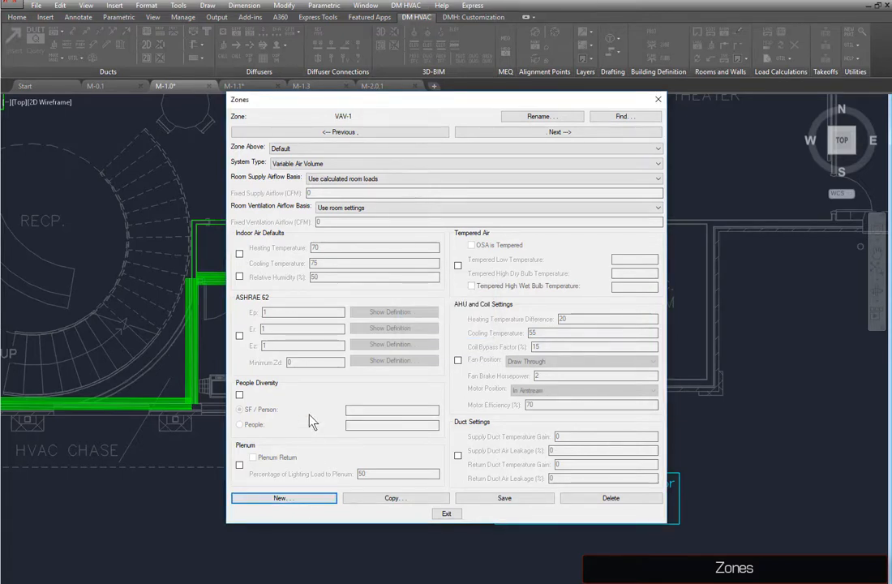
left_click(324, 149)
left_click(325, 166)
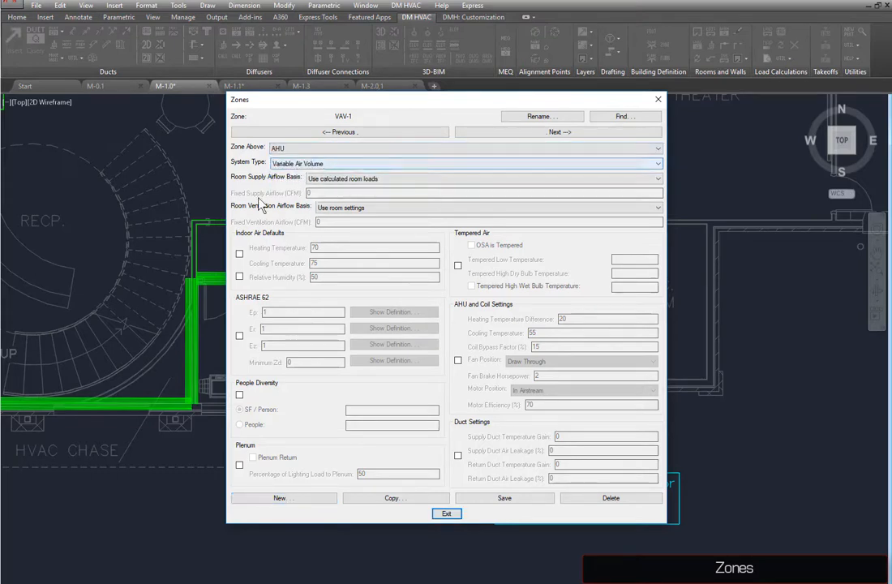
left_click(502, 498)
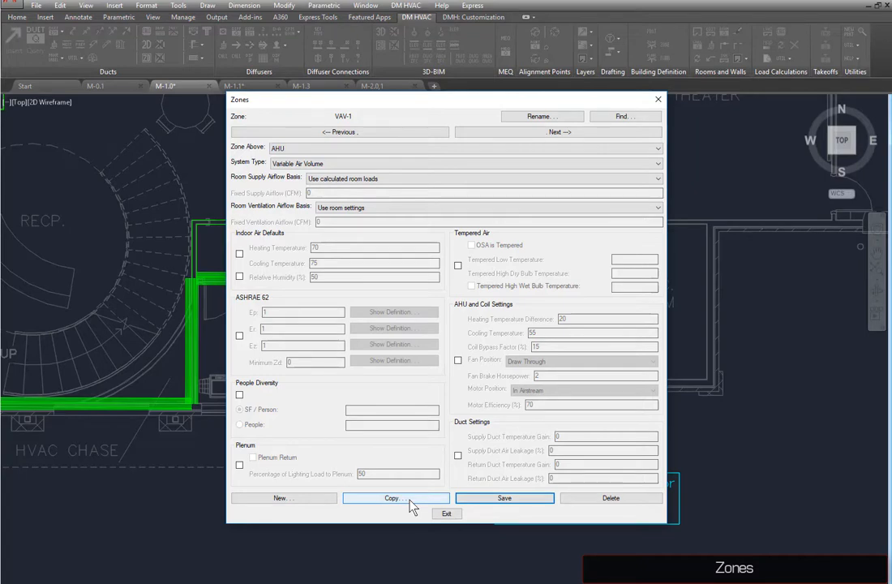
Step: Copy zone VAV-1 as a new zone VAV-2, save it, and close the zones dialog
left_click(409, 497)
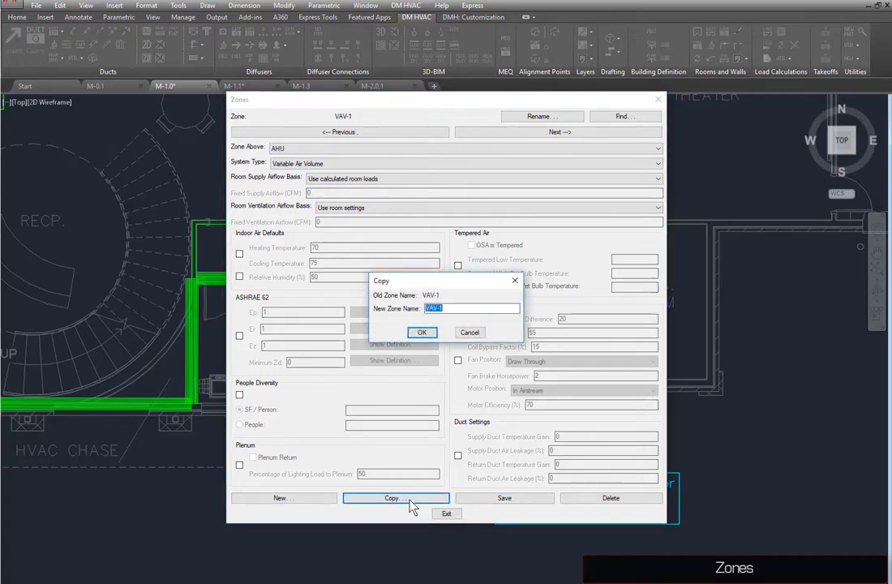
type("VAV-2")
key("Return")
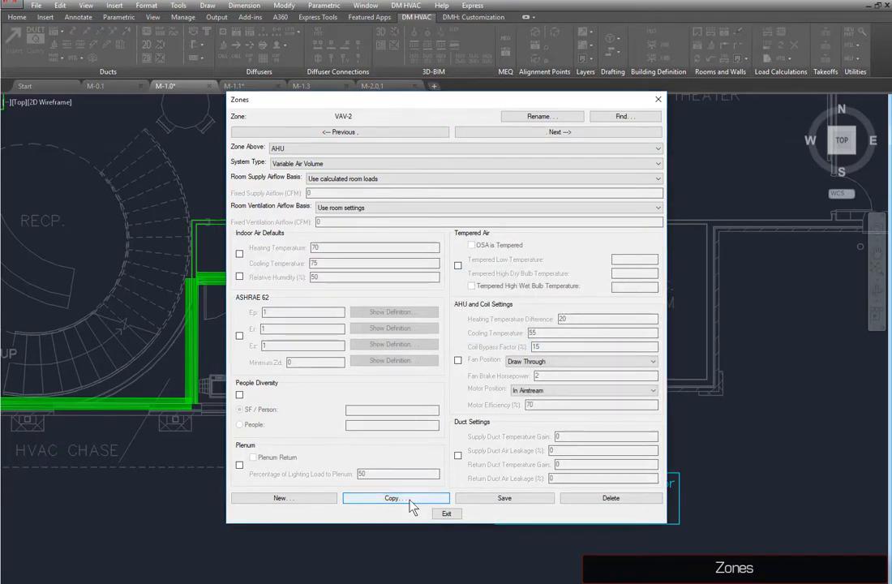
left_click(474, 501)
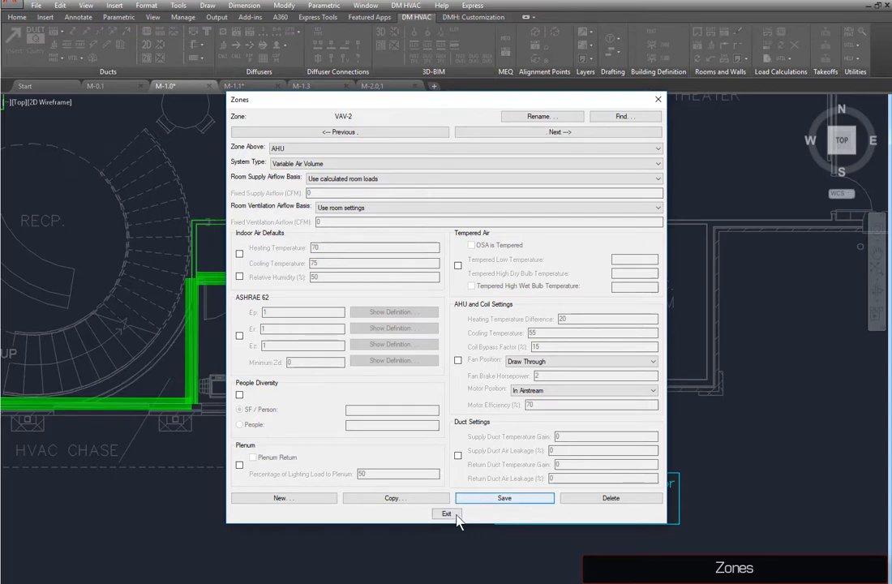
left_click(454, 514)
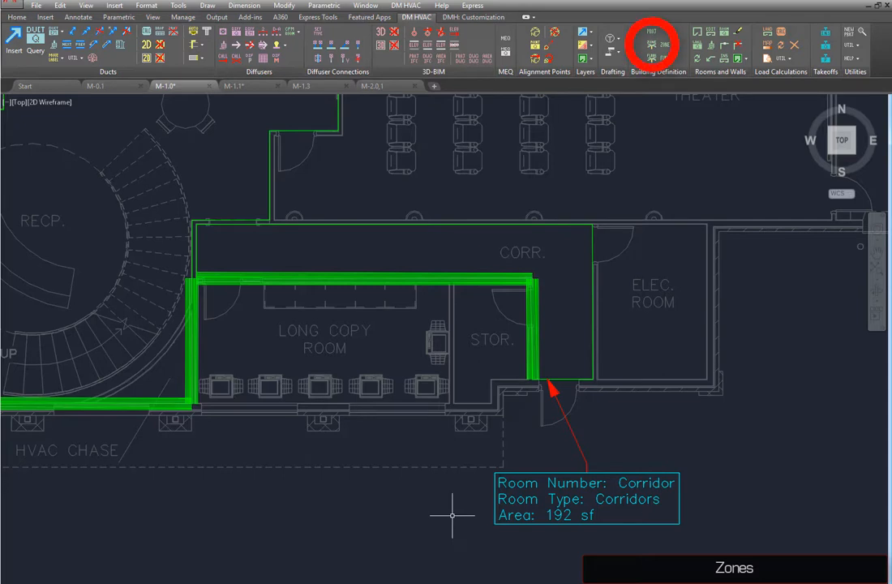
Step: In the zone tree, move the Lobby room from the Default zone into the AHU zone
left_click(651, 42)
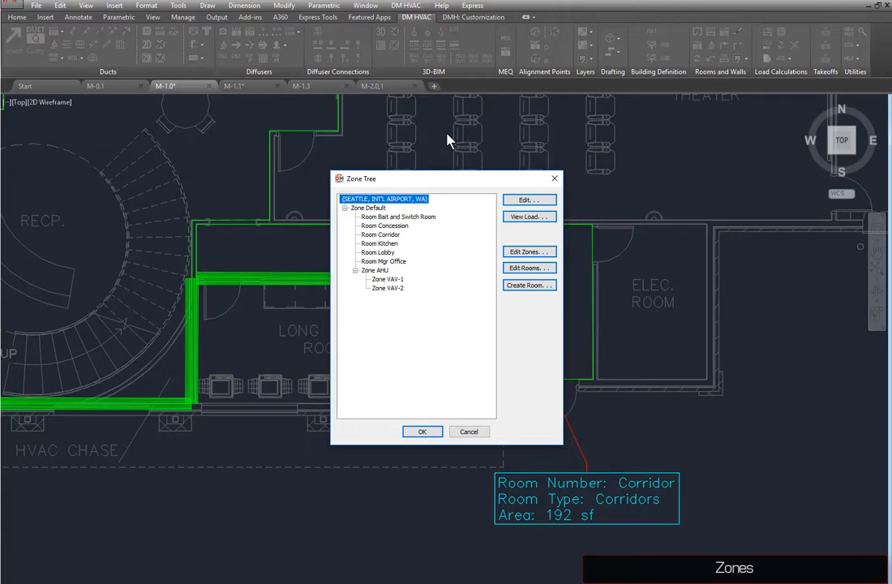
left_click(389, 253)
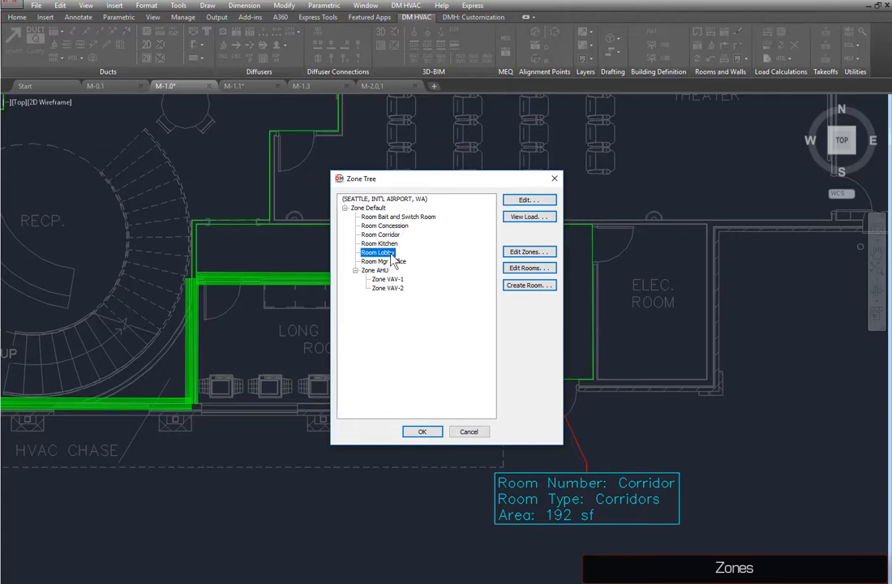
left_click_drag(394, 259, 381, 277)
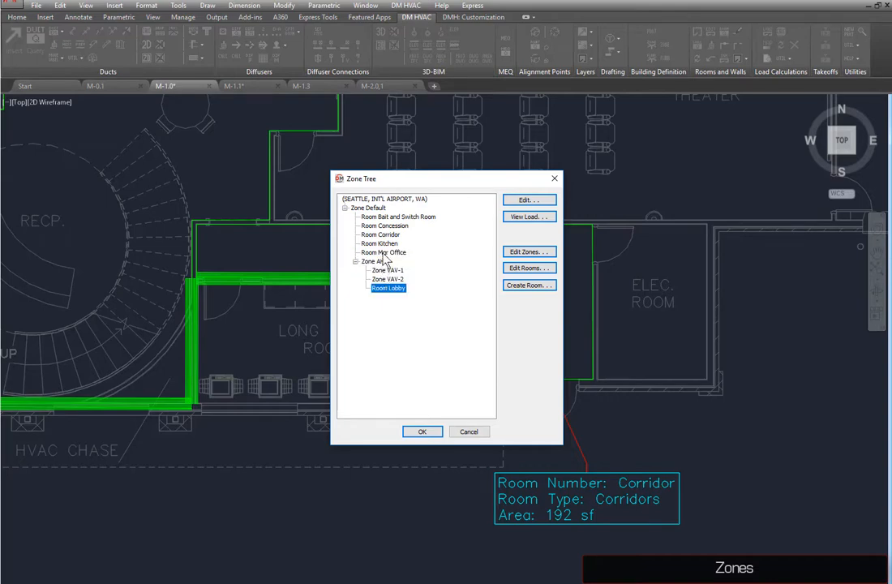
Step: In the zone tree, move the Concession and Kitchen rooms into zone VAV-1
left_click(379, 243)
left_click(397, 225, "ctrl")
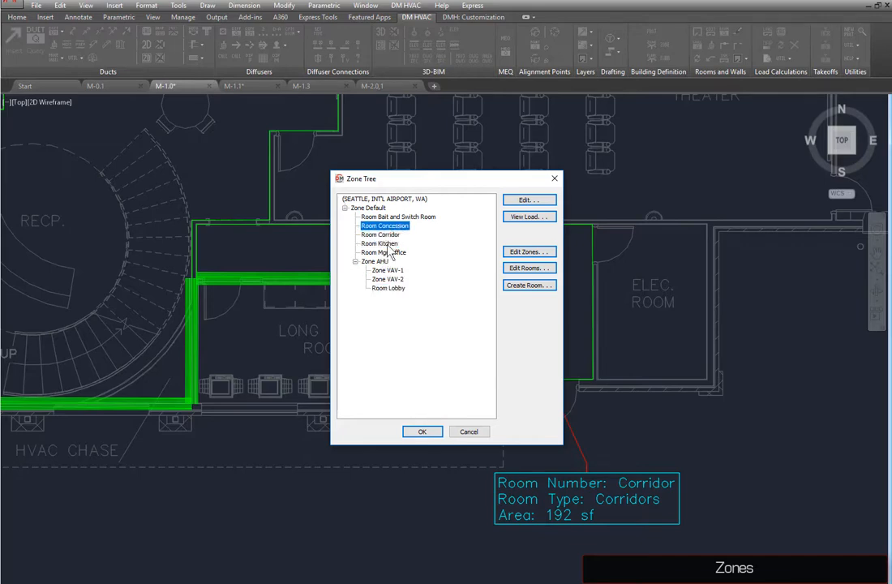
left_click_drag(389, 249, 389, 272)
Step: Move the Corridor room into zone VAV-2 and close the zone tree
left_click(381, 225)
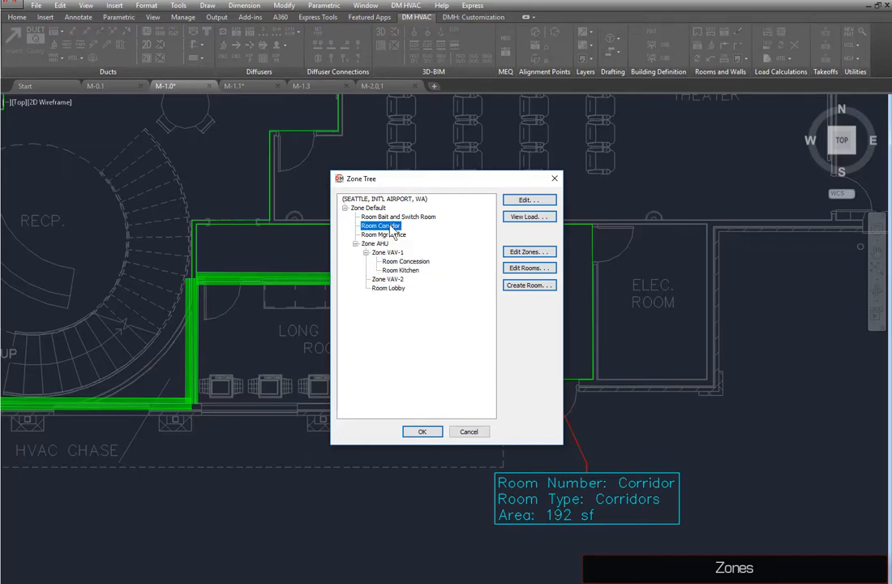
left_click_drag(381, 225, 397, 287)
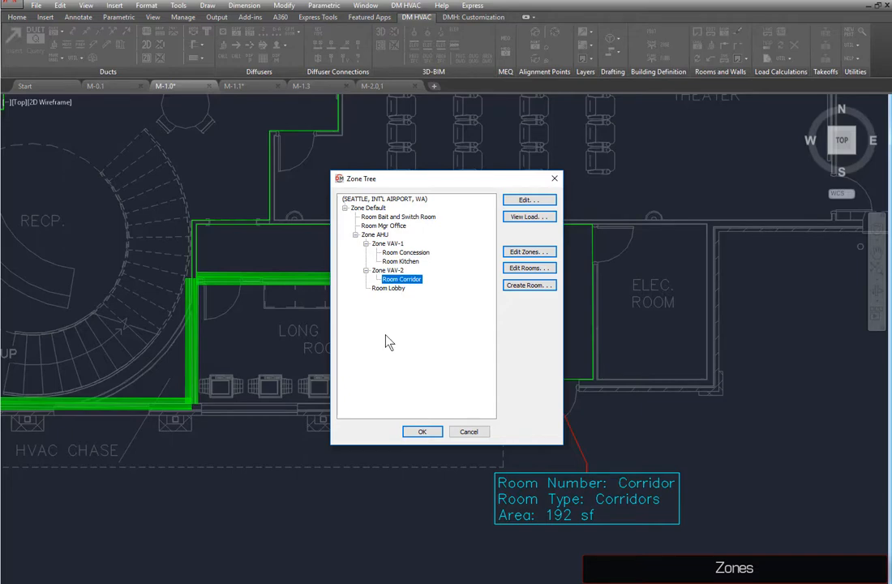
left_click(421, 431)
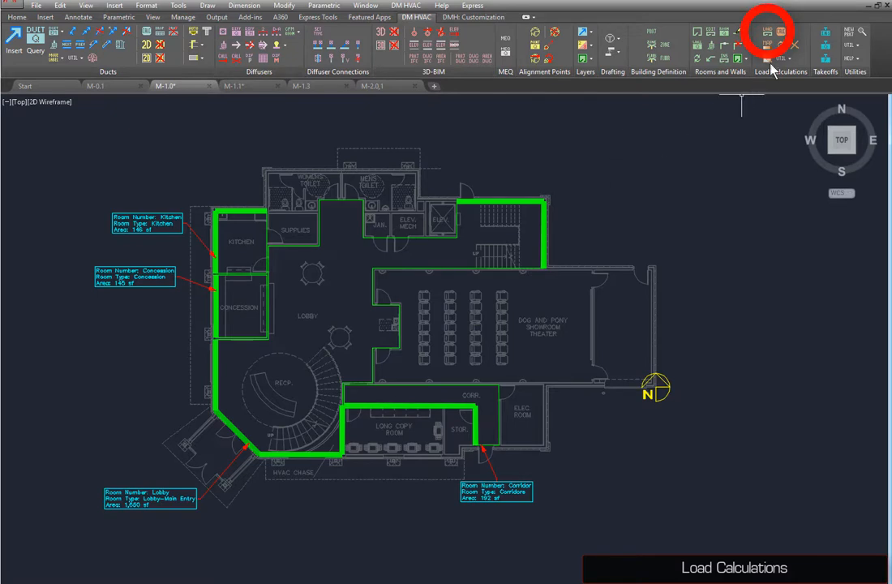
Step: Open the Lobby room's load detail and view its cooling load for July at 8 am
left_click(769, 32)
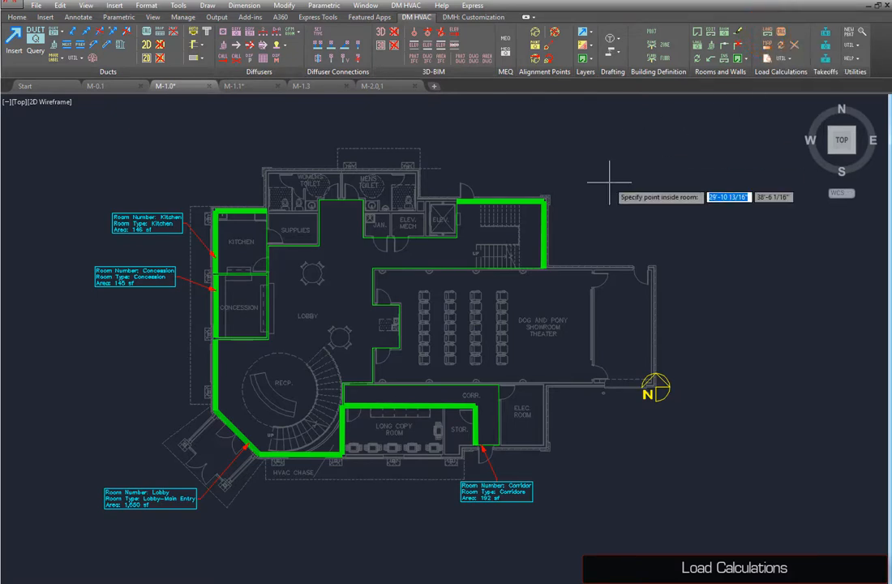
left_click(334, 298)
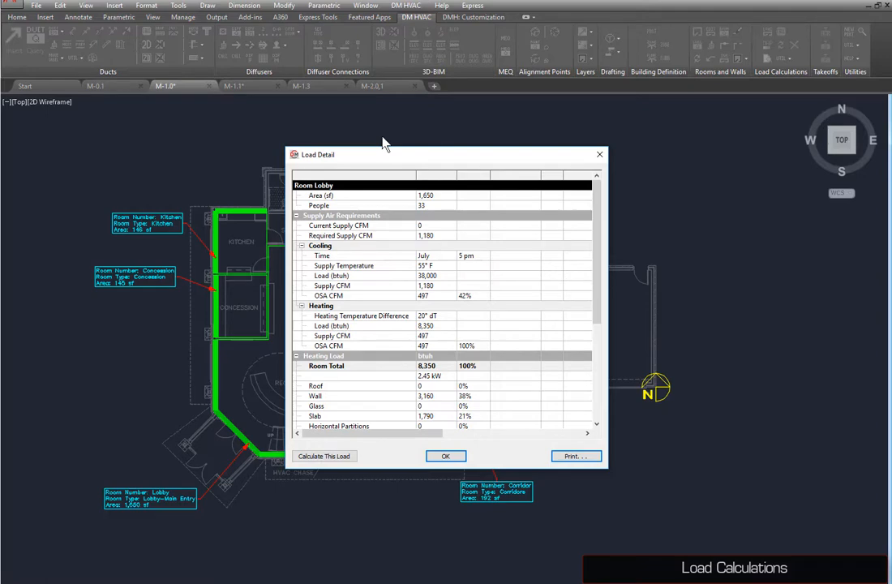
left_click(466, 256)
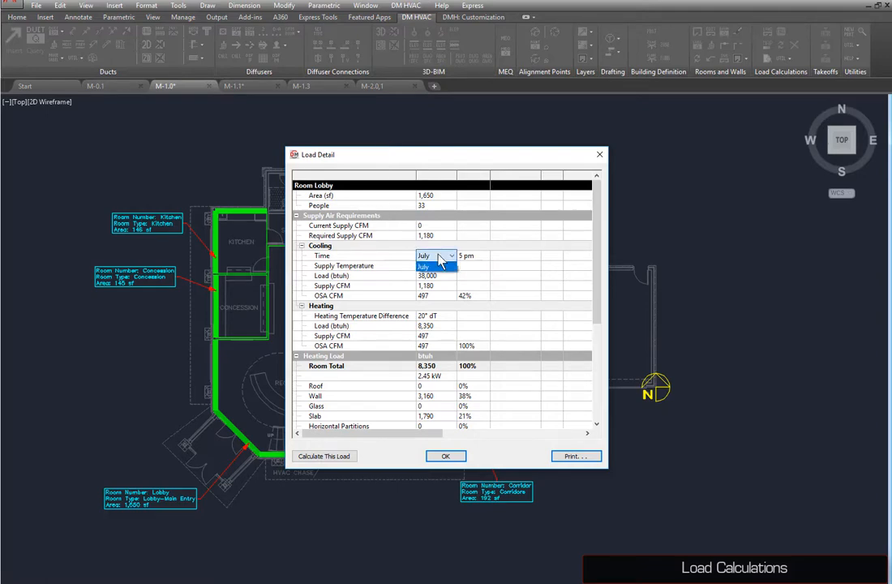
left_click(485, 255)
left_click(467, 325)
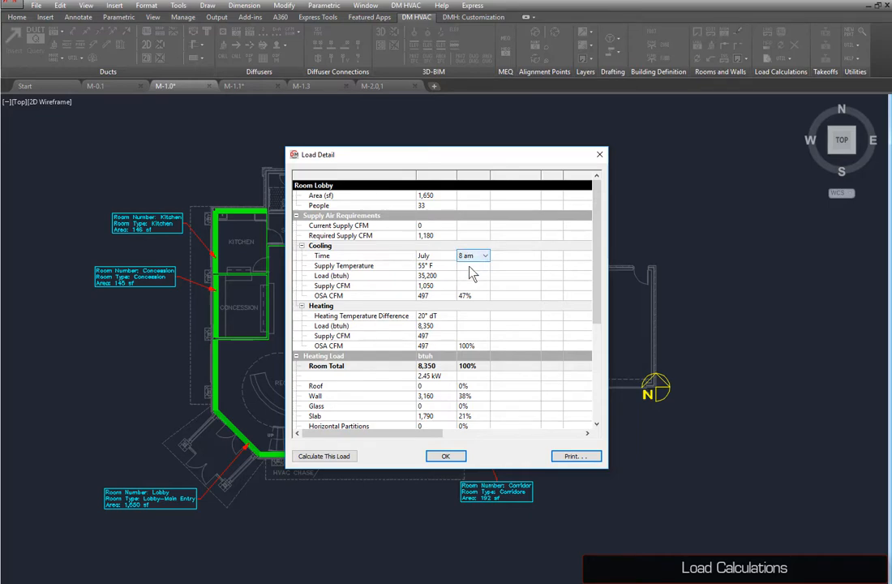
left_click(445, 456)
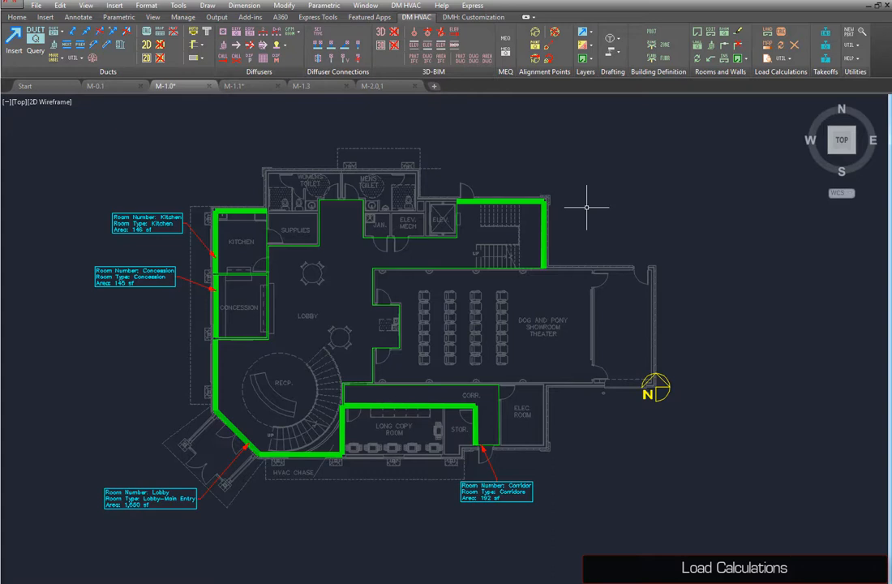
Step: From the zone tree, calculate and view the load of zone AHU
left_click(651, 45)
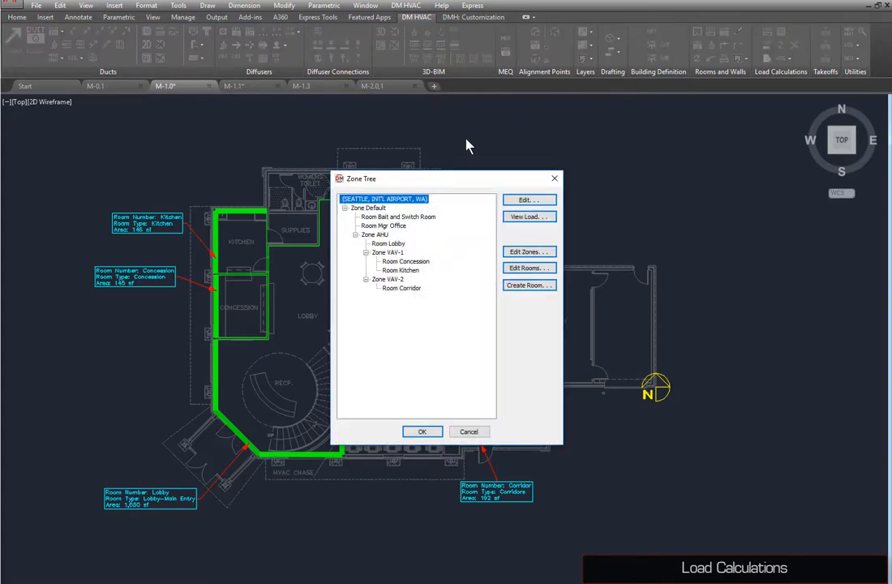
left_click(384, 235)
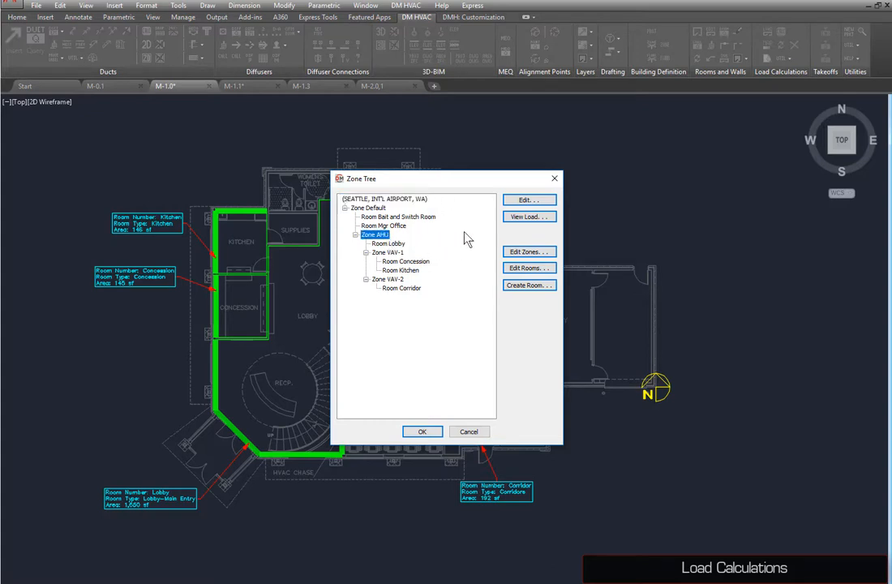
left_click(528, 217)
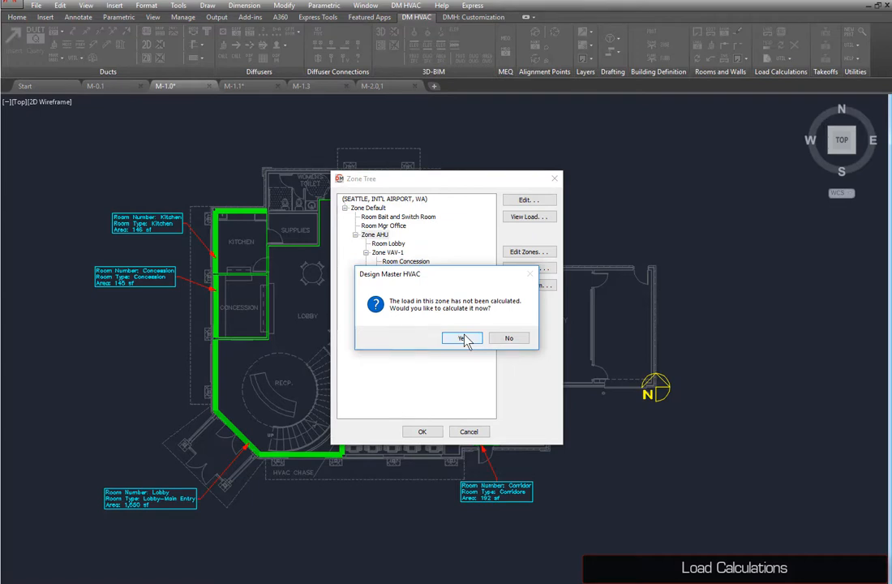
left_click(464, 339)
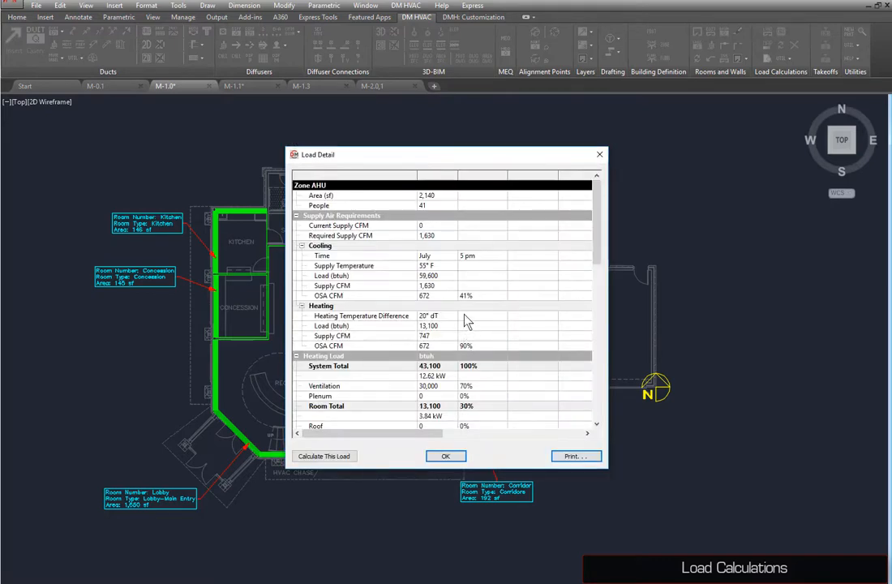
left_click(445, 455)
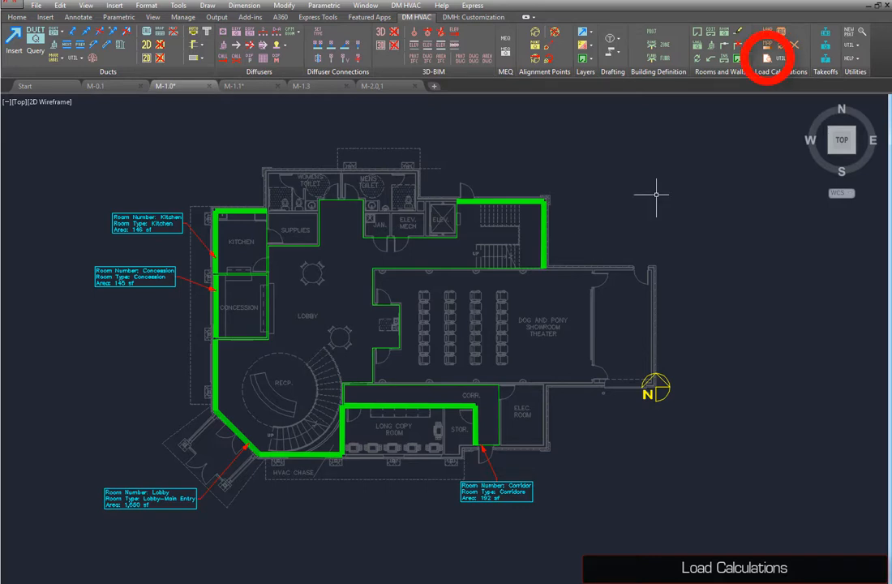
Step: Generate the load calculation report and scroll through its sections
left_click(766, 58)
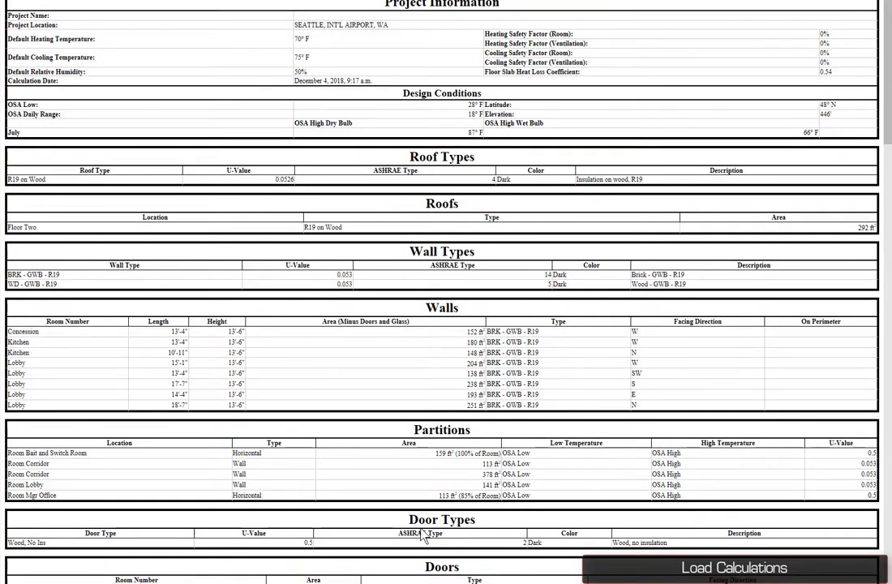
scroll(422, 538, "down", 5)
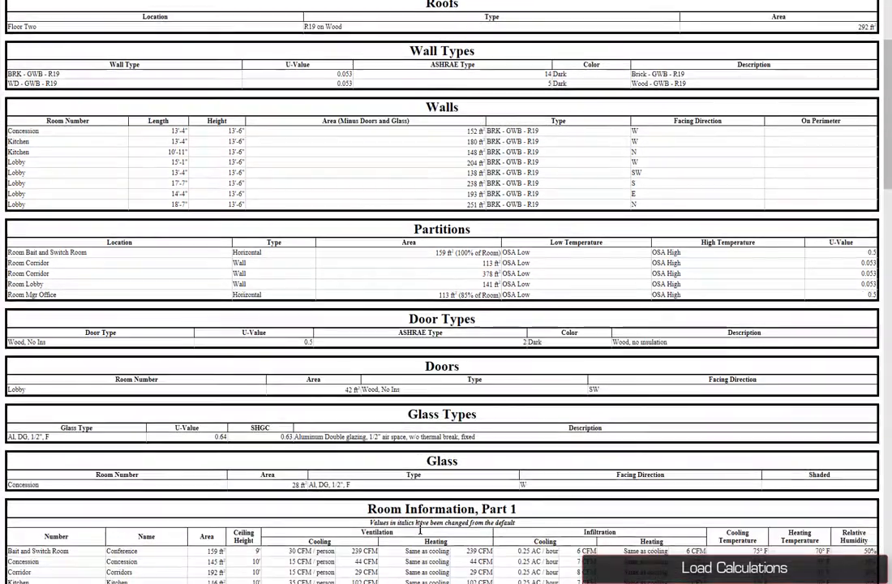
scroll(420, 527, "down", 4)
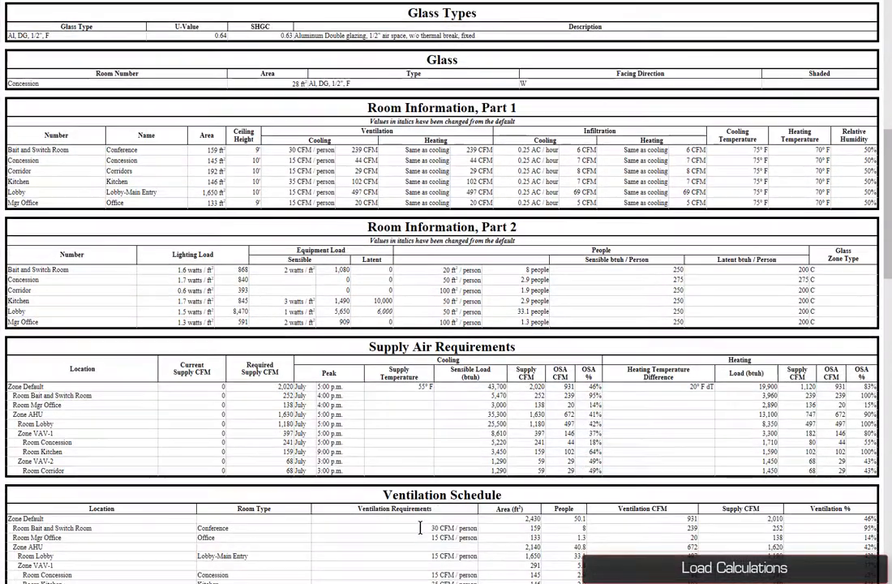
scroll(420, 531, "down", 3)
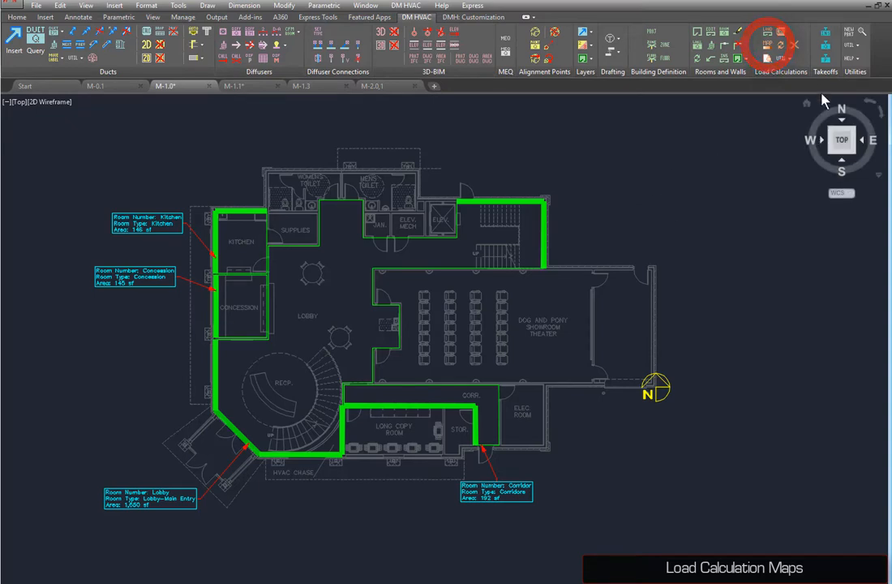
Step: Calculate and display a room map of heating room load infiltration as percentage of total, placing its scale beside the plan
left_click(766, 45)
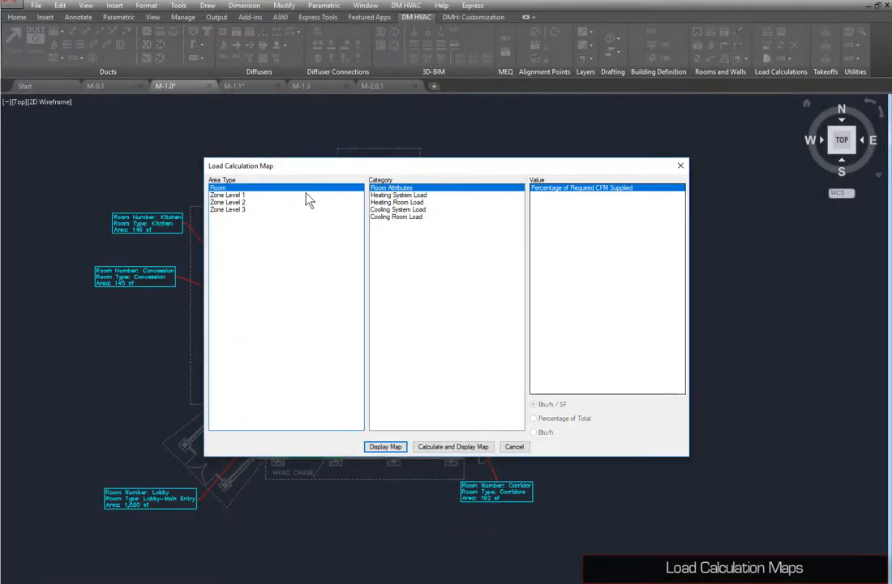
left_click(415, 202)
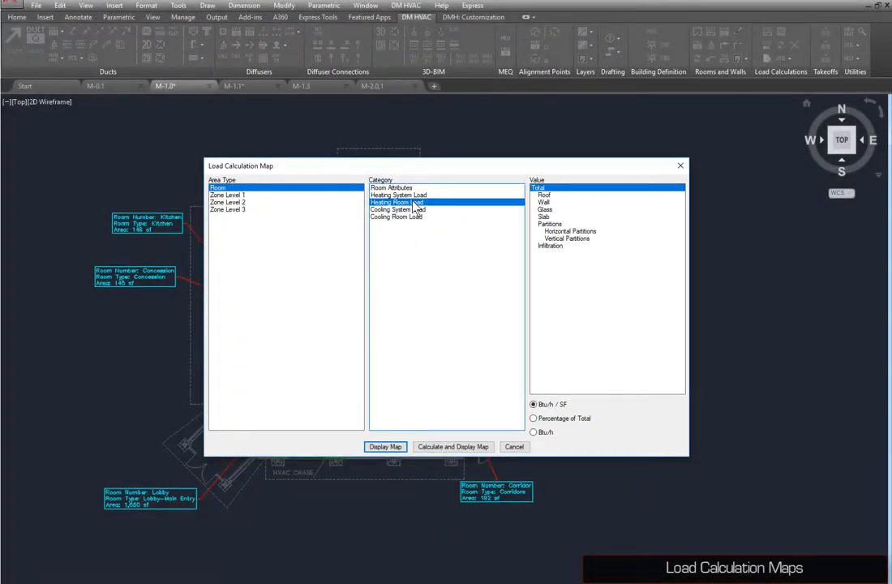
left_click(554, 249)
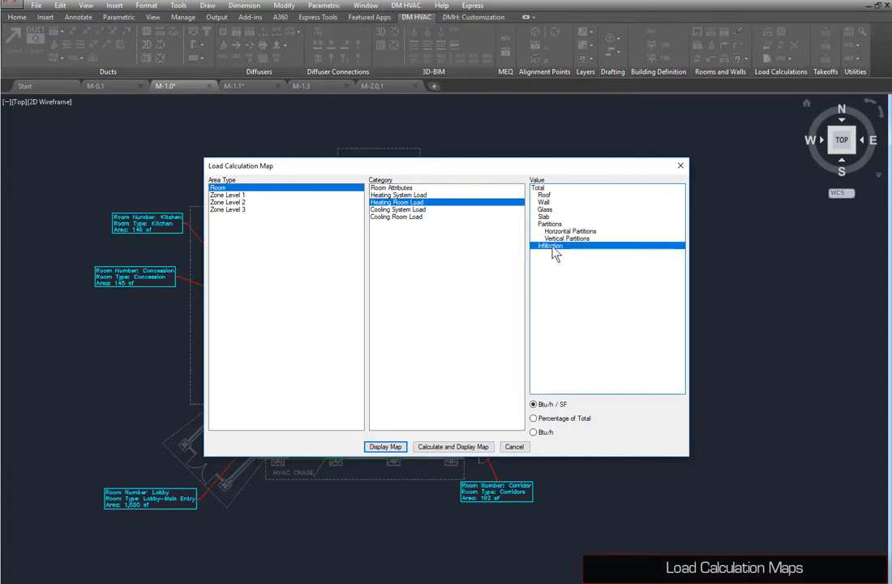
left_click(559, 418)
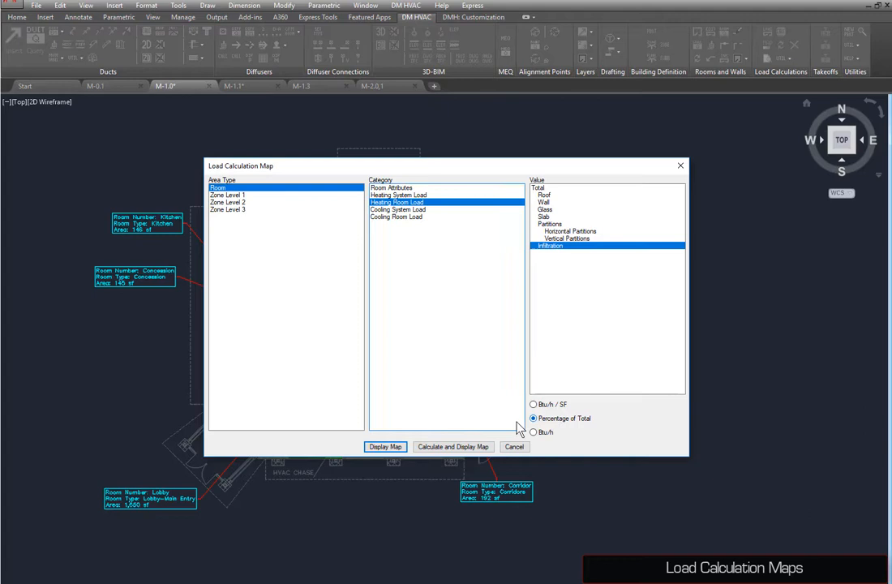
left_click(448, 452)
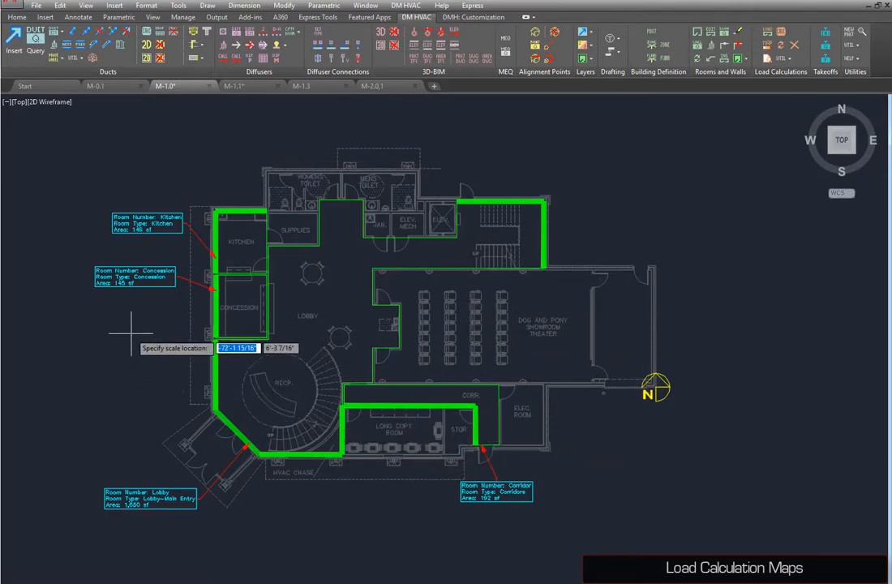
left_click(125, 290)
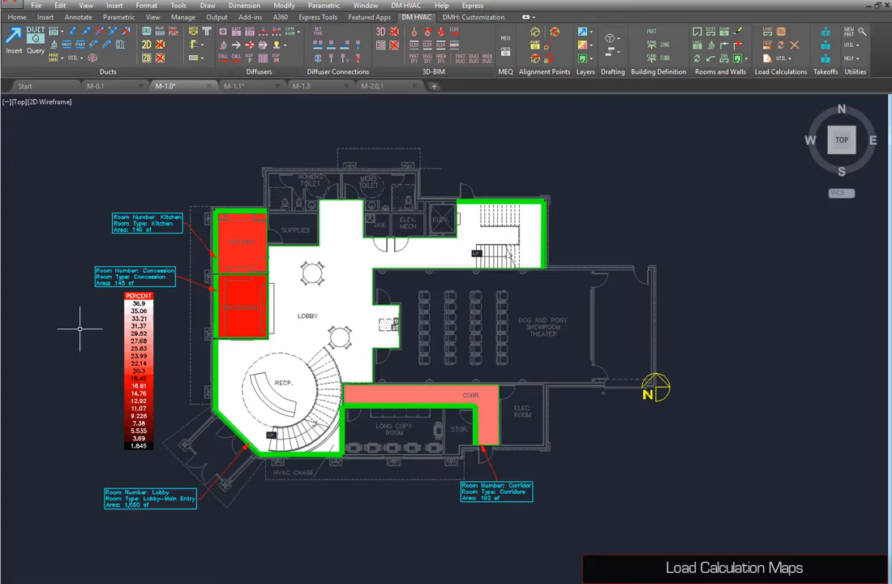
Step: Display a room map of cooling room load from people in Btu/h per SF
left_click(767, 47)
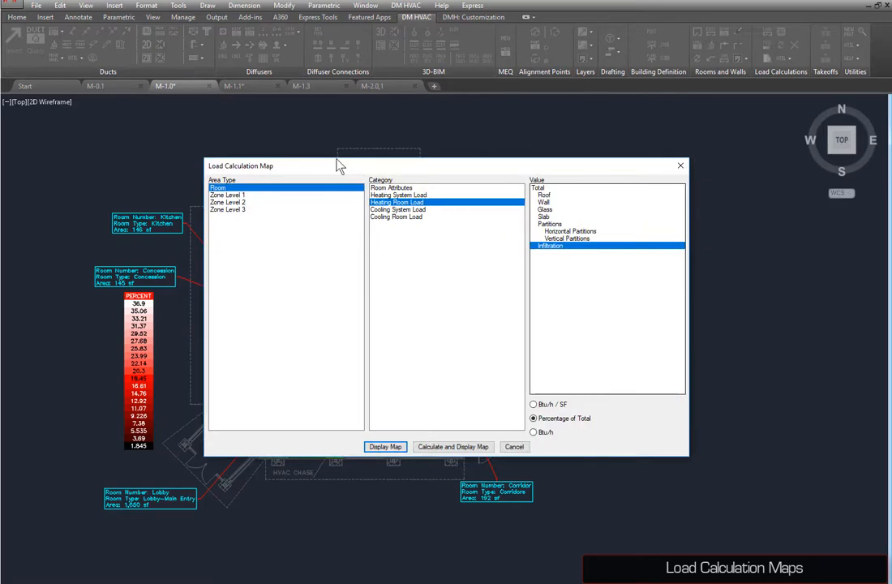
left_click(407, 218)
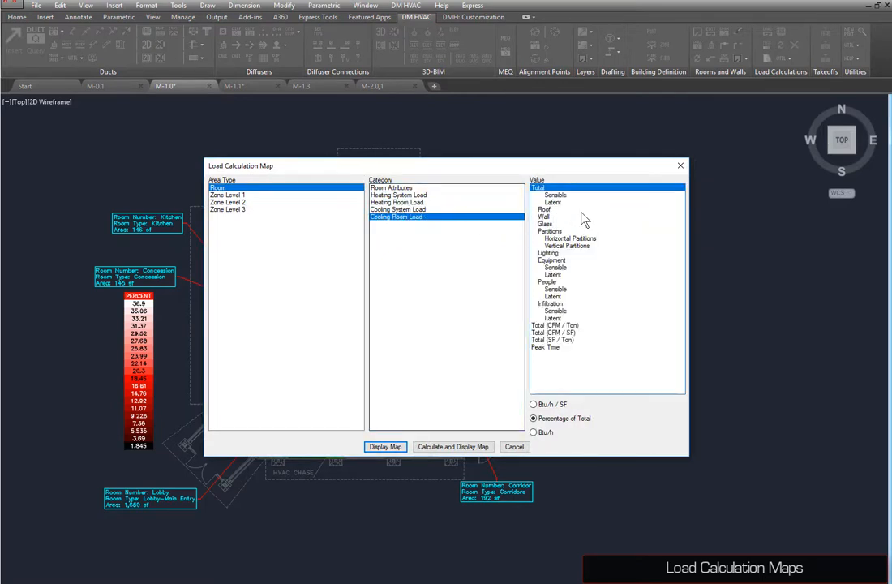
left_click(548, 282)
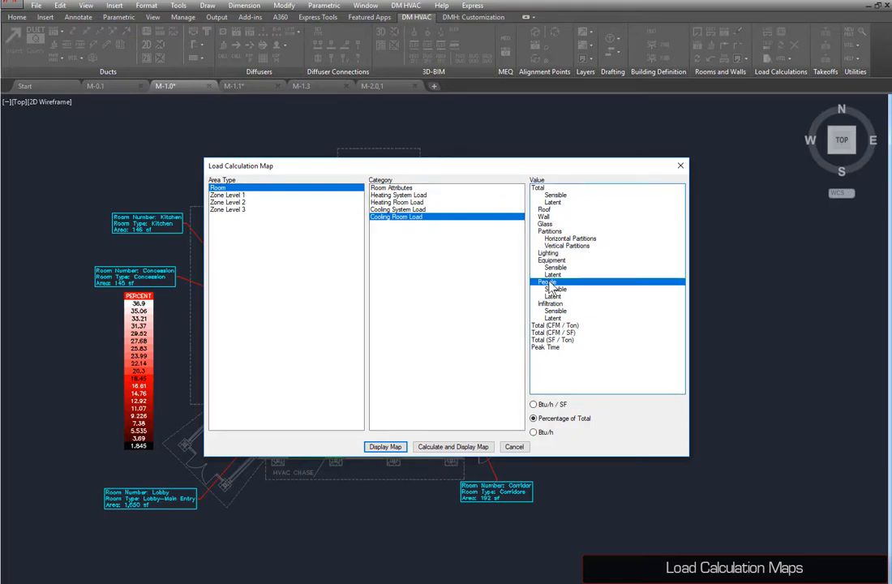
left_click(543, 405)
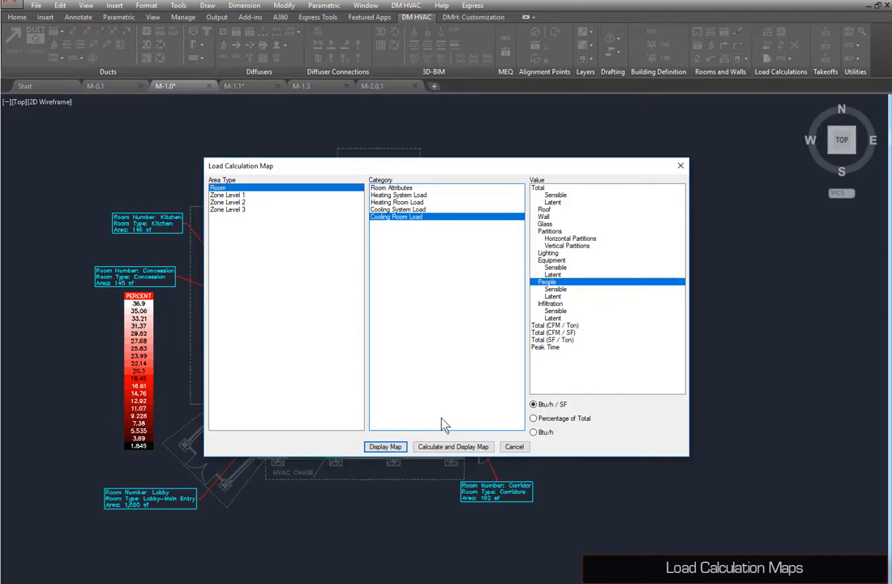
left_click(385, 446)
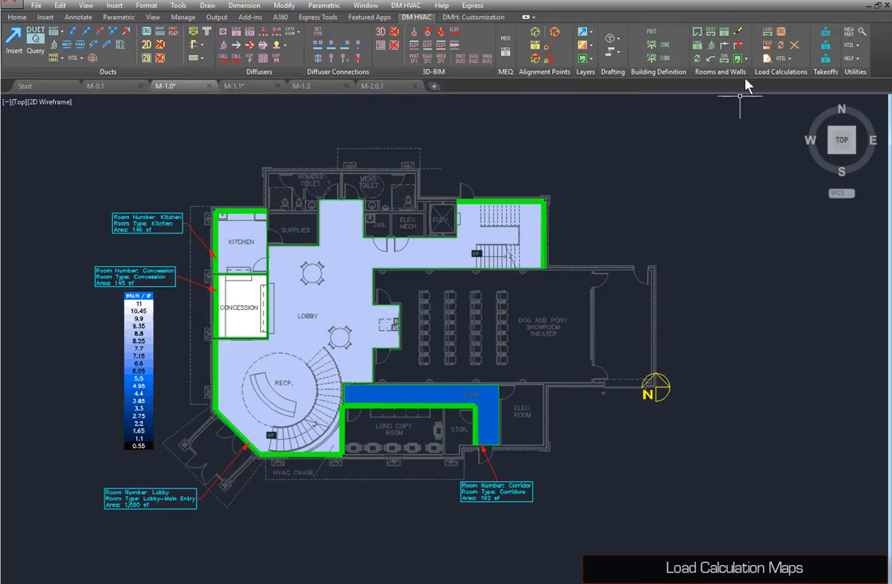
Step: Set the Corridor room's people to 4 in its room settings and recalculate the loads
left_click(724, 38)
left_click(400, 396)
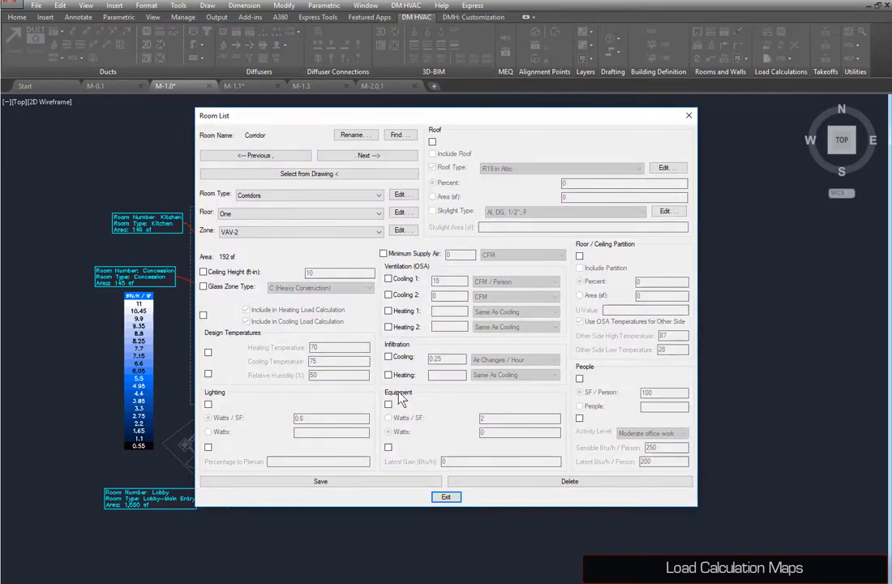
left_click(579, 378)
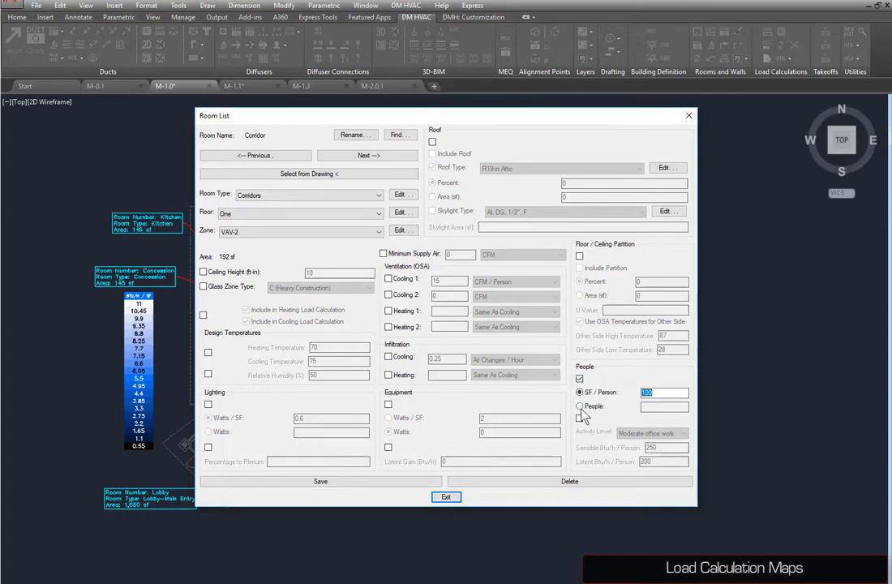
left_click(579, 405)
type("4")
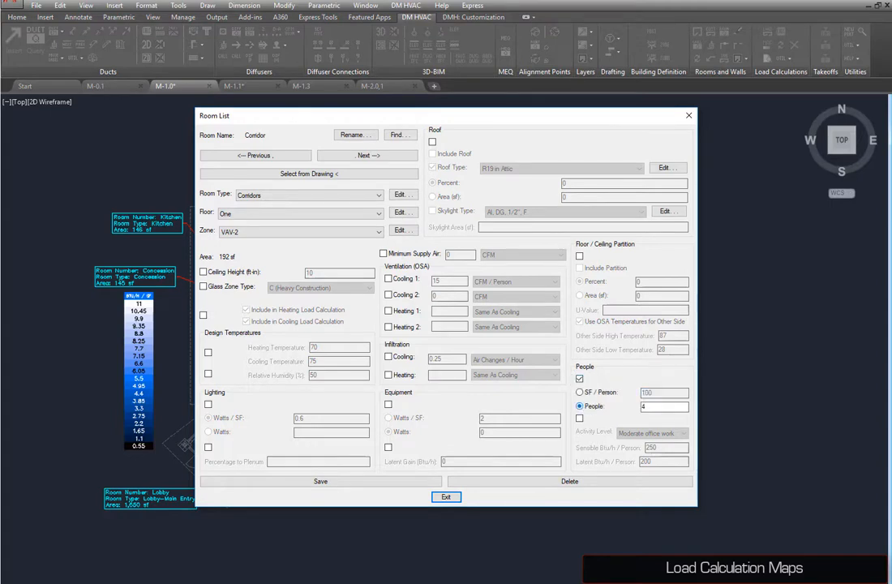
left_click(446, 496)
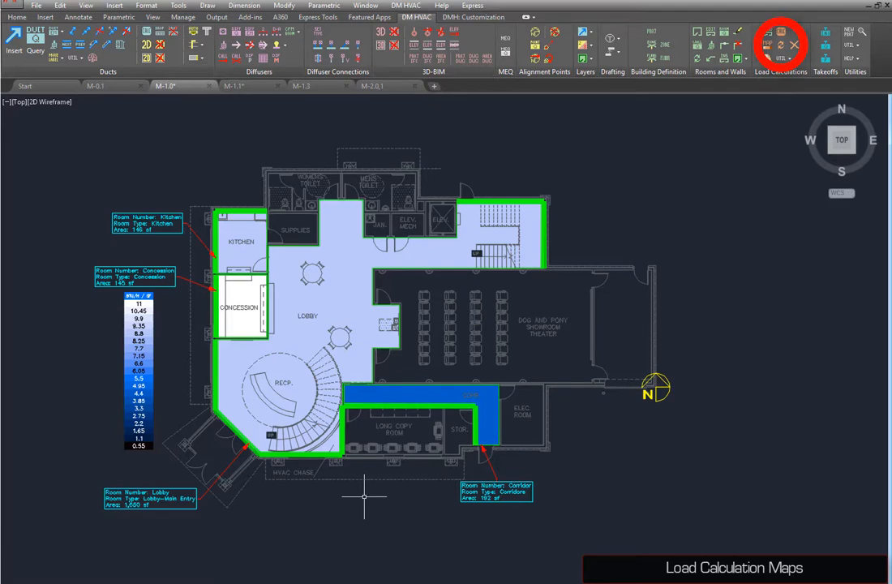
left_click(782, 53)
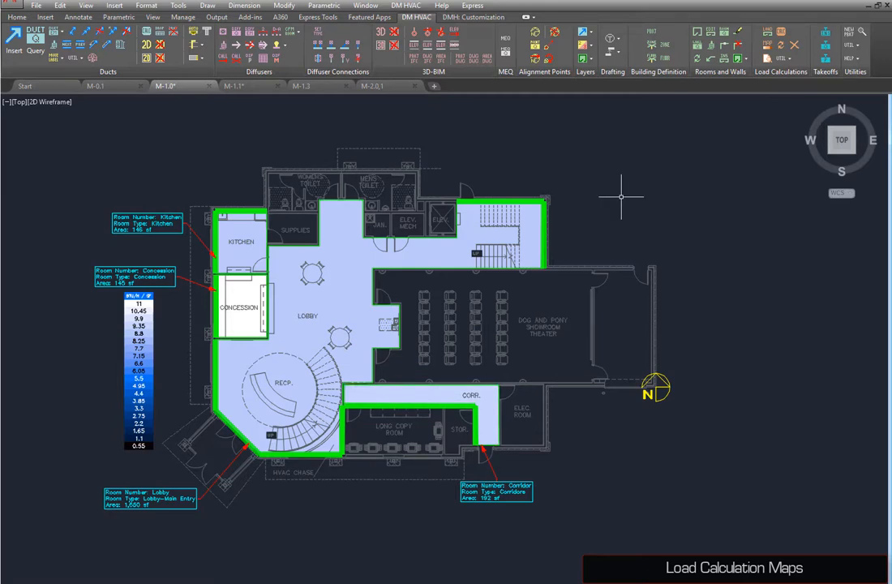
Step: Display the Zone Level 1 zone grouping map, then clear the load calculation maps from the drawing
left_click(765, 44)
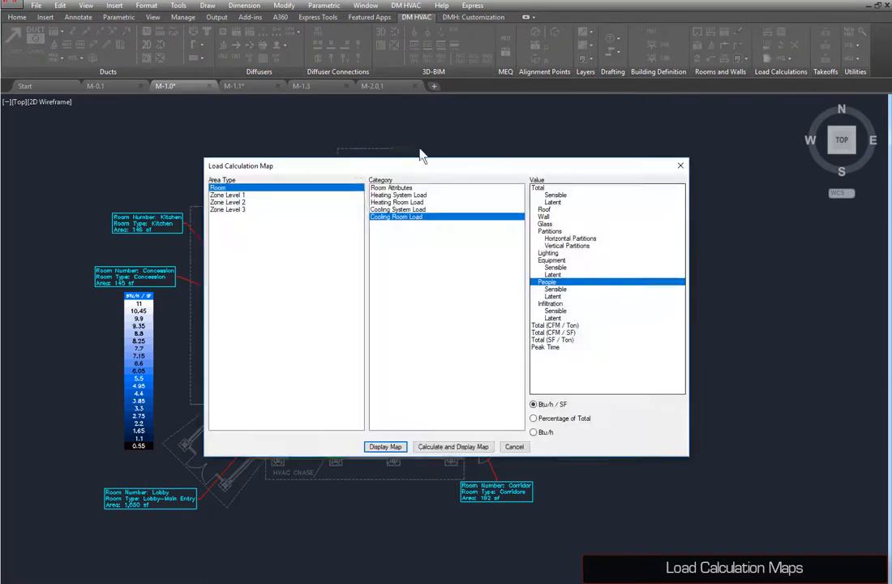
left_click(251, 196)
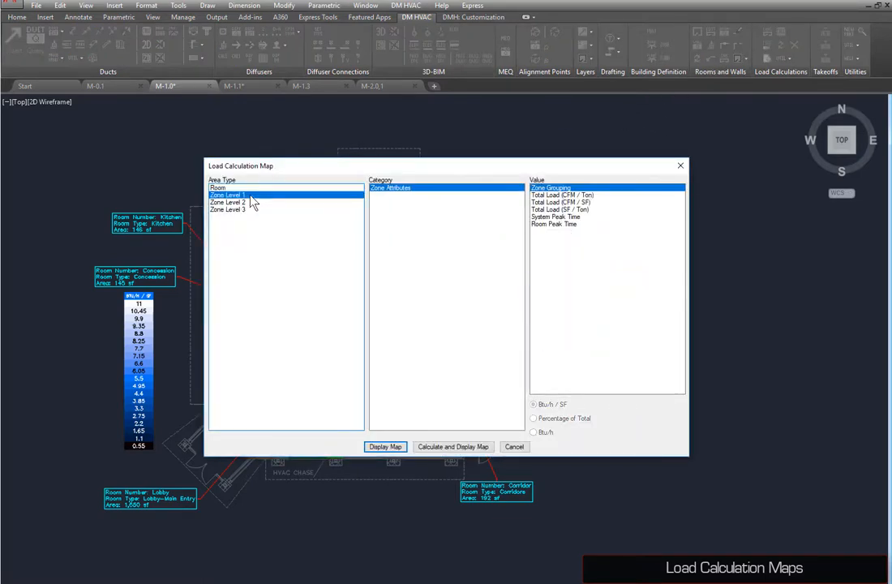
left_click(381, 446)
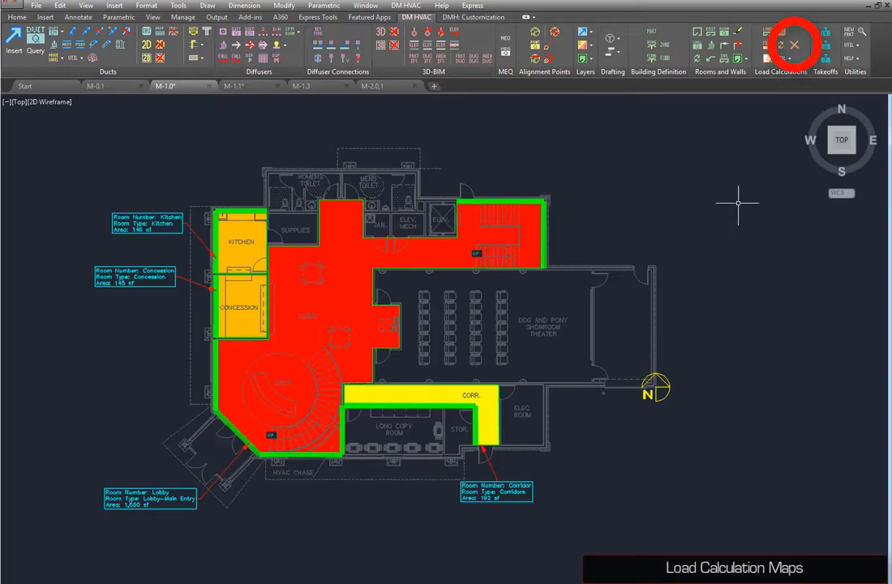
left_click(794, 47)
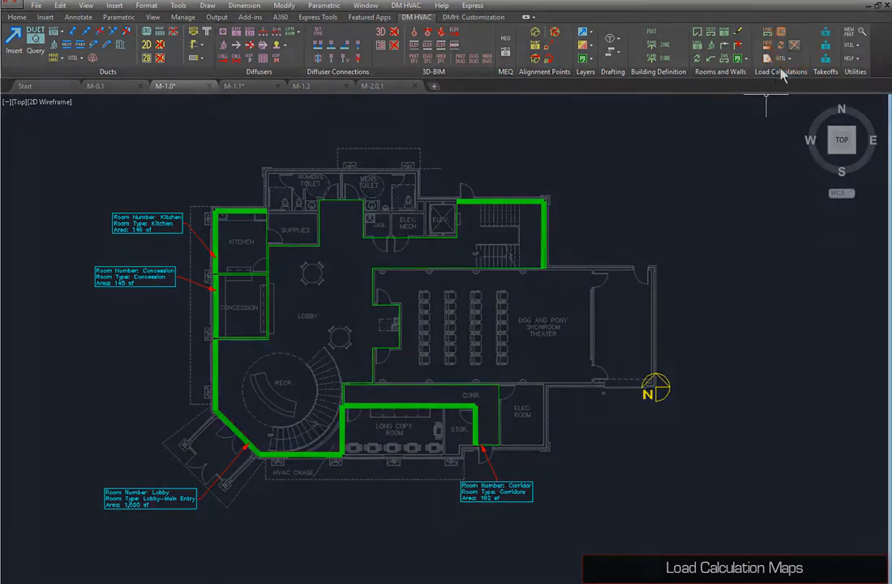